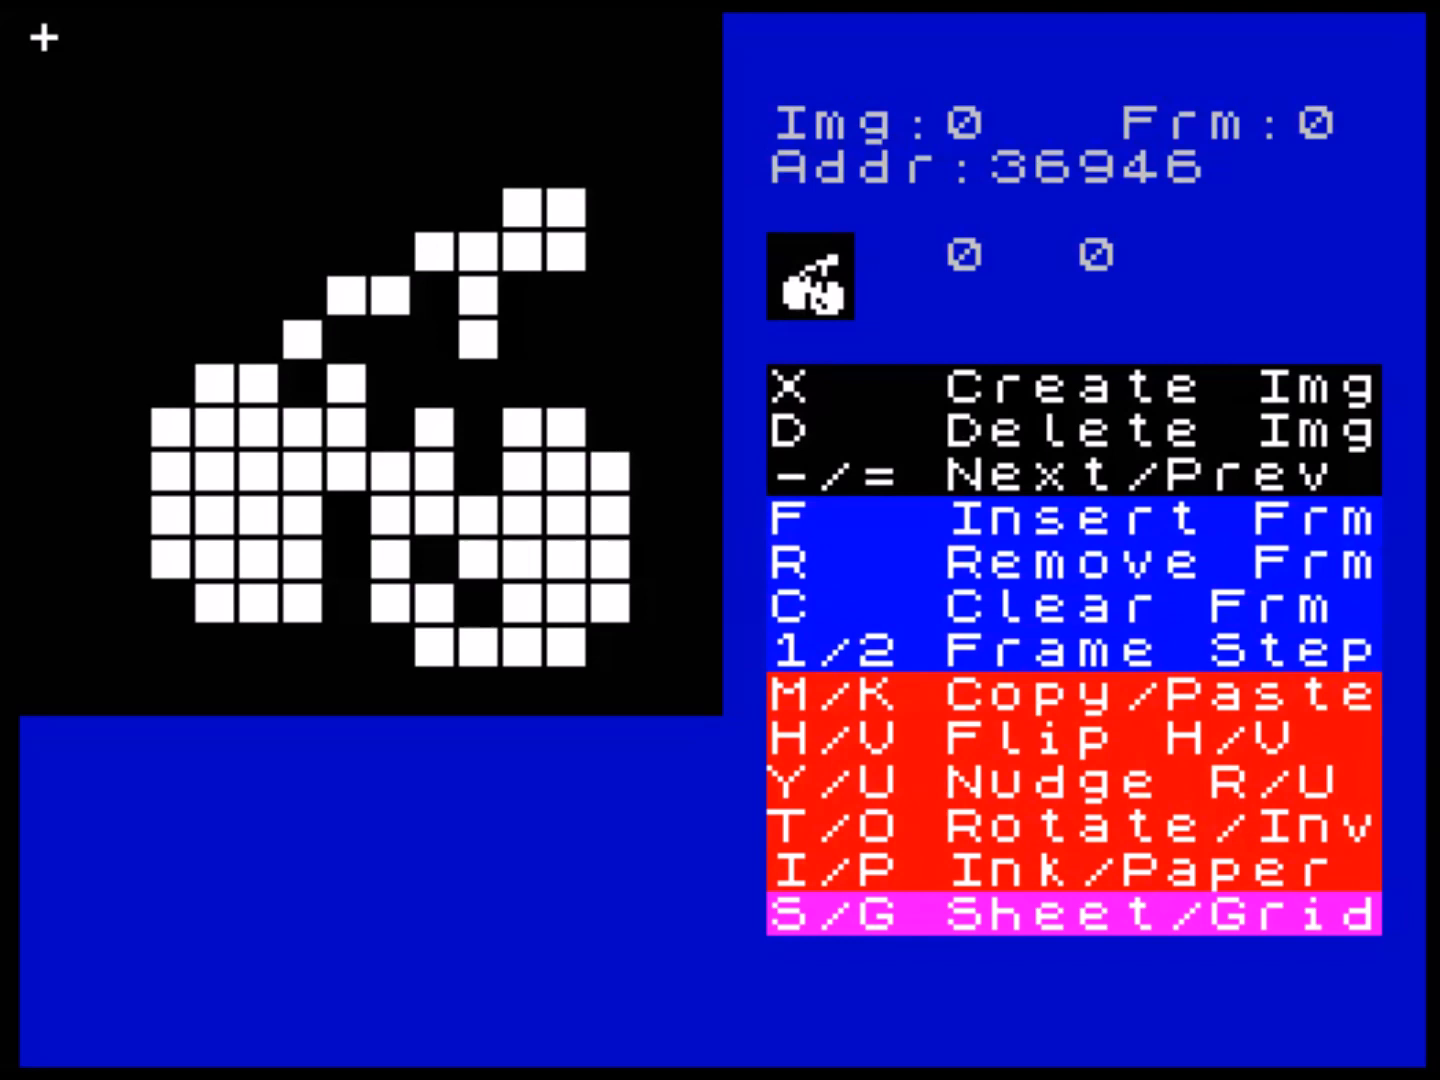
- Cycle the ink colour of the cherry sprite's upper-left 8x8 cell through the whole palette
{"action": "key", "text": "Right"}
{"action": "key", "text": "Right"}
{"action": "key", "text": "Right"}
{"action": "key", "text": "Down"}
{"action": "key", "text": "Down"}
{"action": "key", "text": "Down"}
{"action": "key", "text": "Down"}
{"action": "key", "text": "Down"}
{"action": "key", "text": "Down"}
{"action": "key", "text": "Down"}
{"action": "key", "text": "Up"}
{"action": "key", "text": "i"}
{"action": "key", "text": "i"}
{"action": "key", "text": "i"}
{"action": "key", "text": "i"}
{"action": "key", "text": "i"}
{"action": "key", "text": "i"}
{"action": "key", "text": "i"}
{"action": "key", "text": "i"}
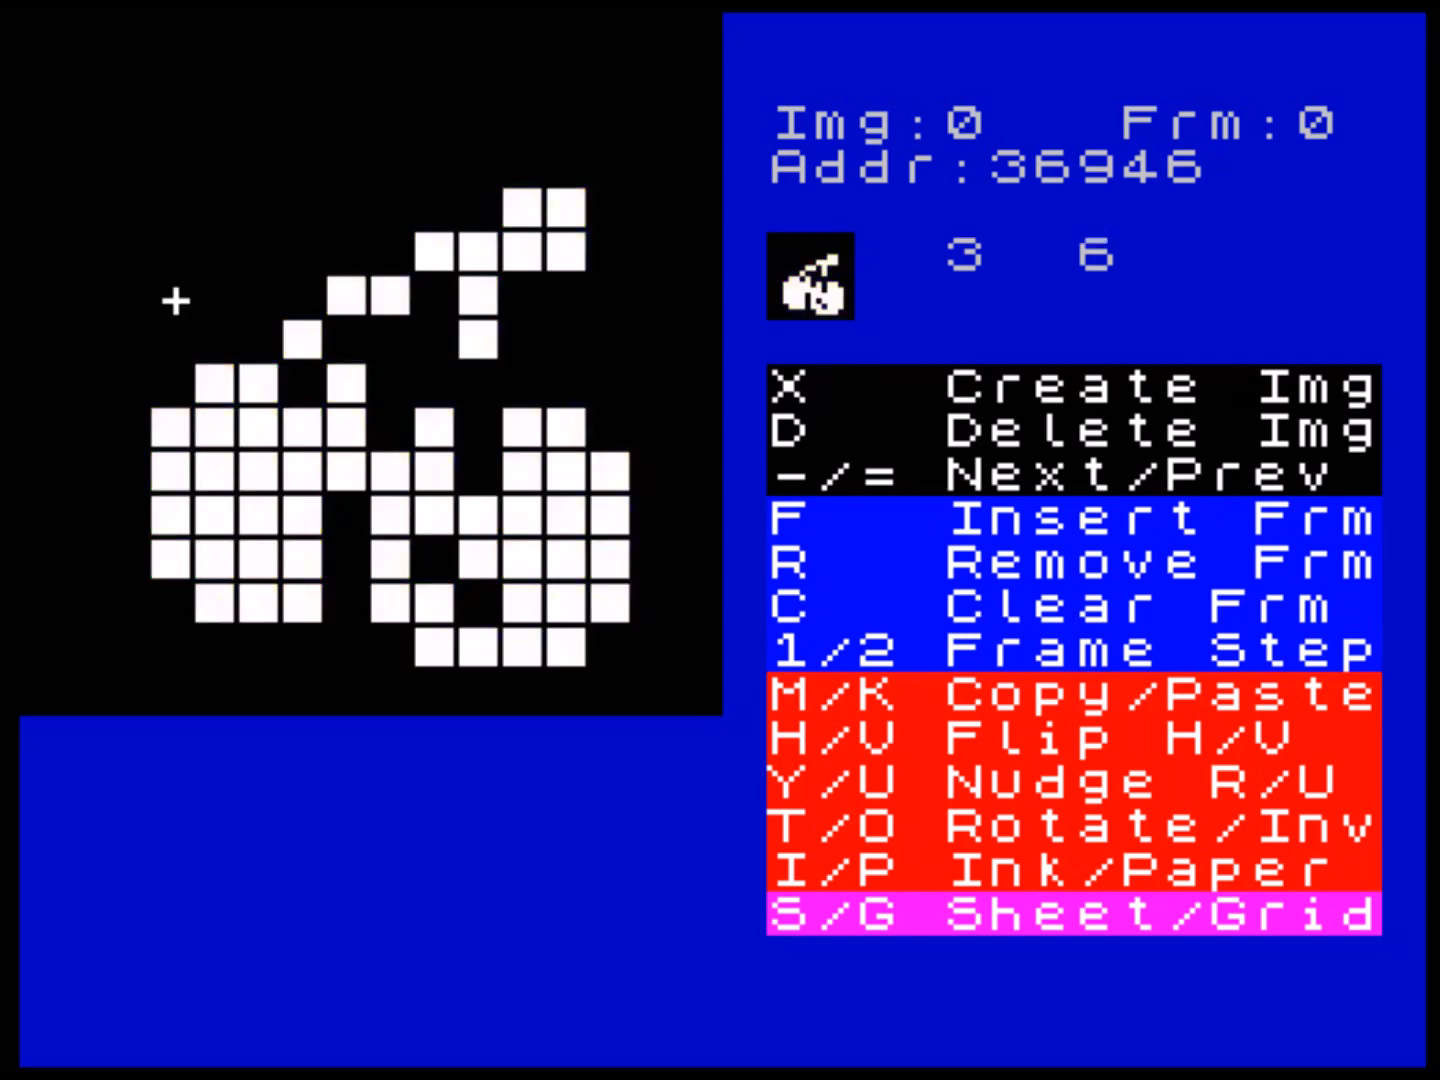
- Cycle the paper colour of the sprite's upper-left cell through the palette
{"action": "key", "text": "p"}
{"action": "key", "text": "p"}
{"action": "key", "text": "p"}
{"action": "key", "text": "p"}
{"action": "key", "text": "p"}
{"action": "key", "text": "p"}
{"action": "key", "text": "p"}
- Set the ink of the sprite's upper-left cell, containing the start of the stem, to green
{"action": "key", "text": "Right"}
{"action": "key", "text": "Right"}
{"action": "key", "text": "Down"}
{"action": "key", "text": "Down"}
{"action": "key", "text": "Up"}
{"action": "key", "text": "Up"}
{"action": "key", "text": "Up"}
{"action": "key", "text": "Up"}
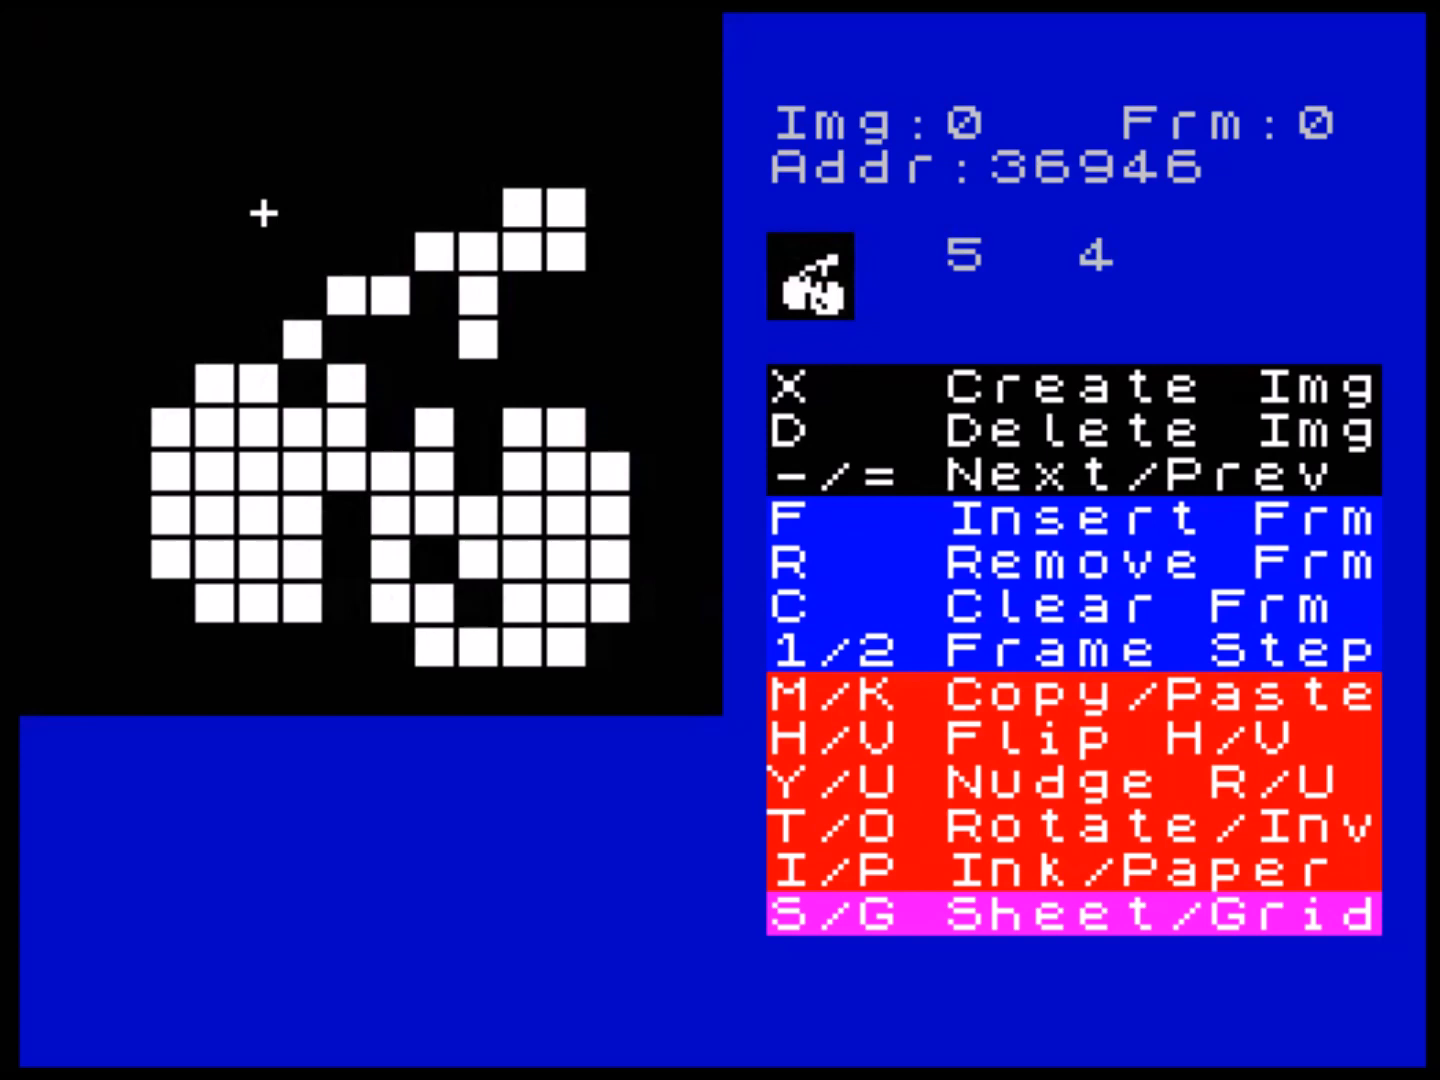
{"action": "key", "text": "Left"}
{"action": "key", "text": "Left"}
{"action": "key", "text": "Up"}
{"action": "key", "text": "Right"}
{"action": "key", "text": "Right"}
{"action": "key", "text": "i"}
{"action": "key", "text": "i"}
{"action": "key", "text": "i"}
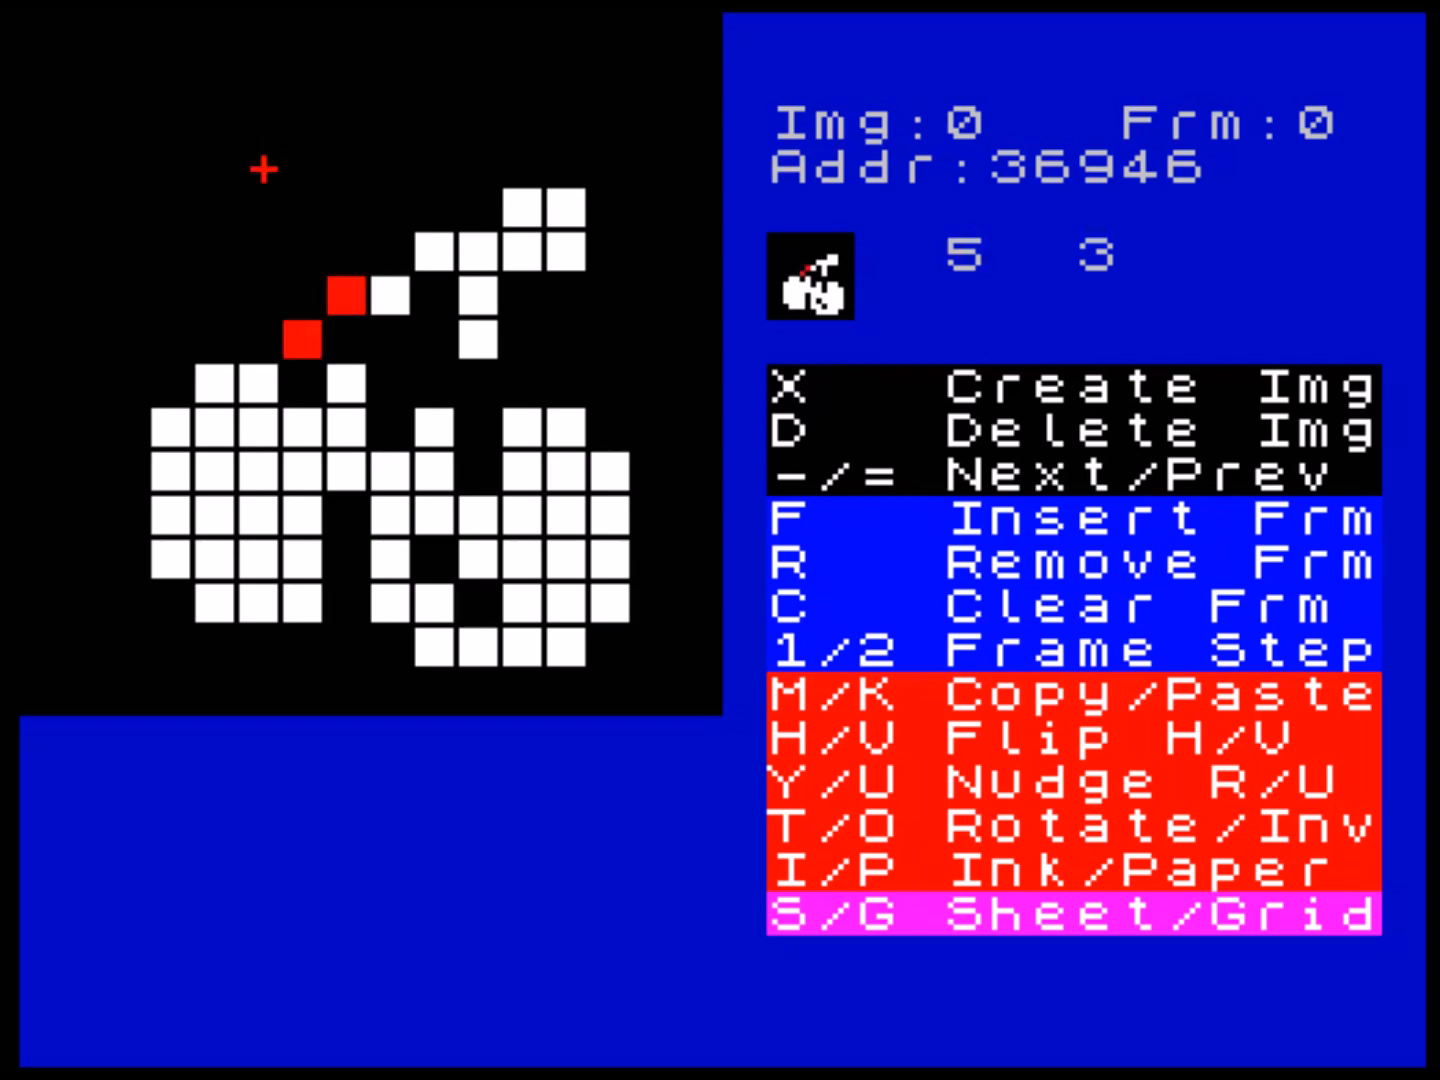
{"action": "key", "text": "i"}
{"action": "key", "text": "i"}
- Set the ink of the sprite's upper-right cell, containing the rest of the stem, to green
{"action": "key", "text": "Right"}
{"action": "key", "text": "Right"}
{"action": "key", "text": "Right"}
{"action": "key", "text": "Right"}
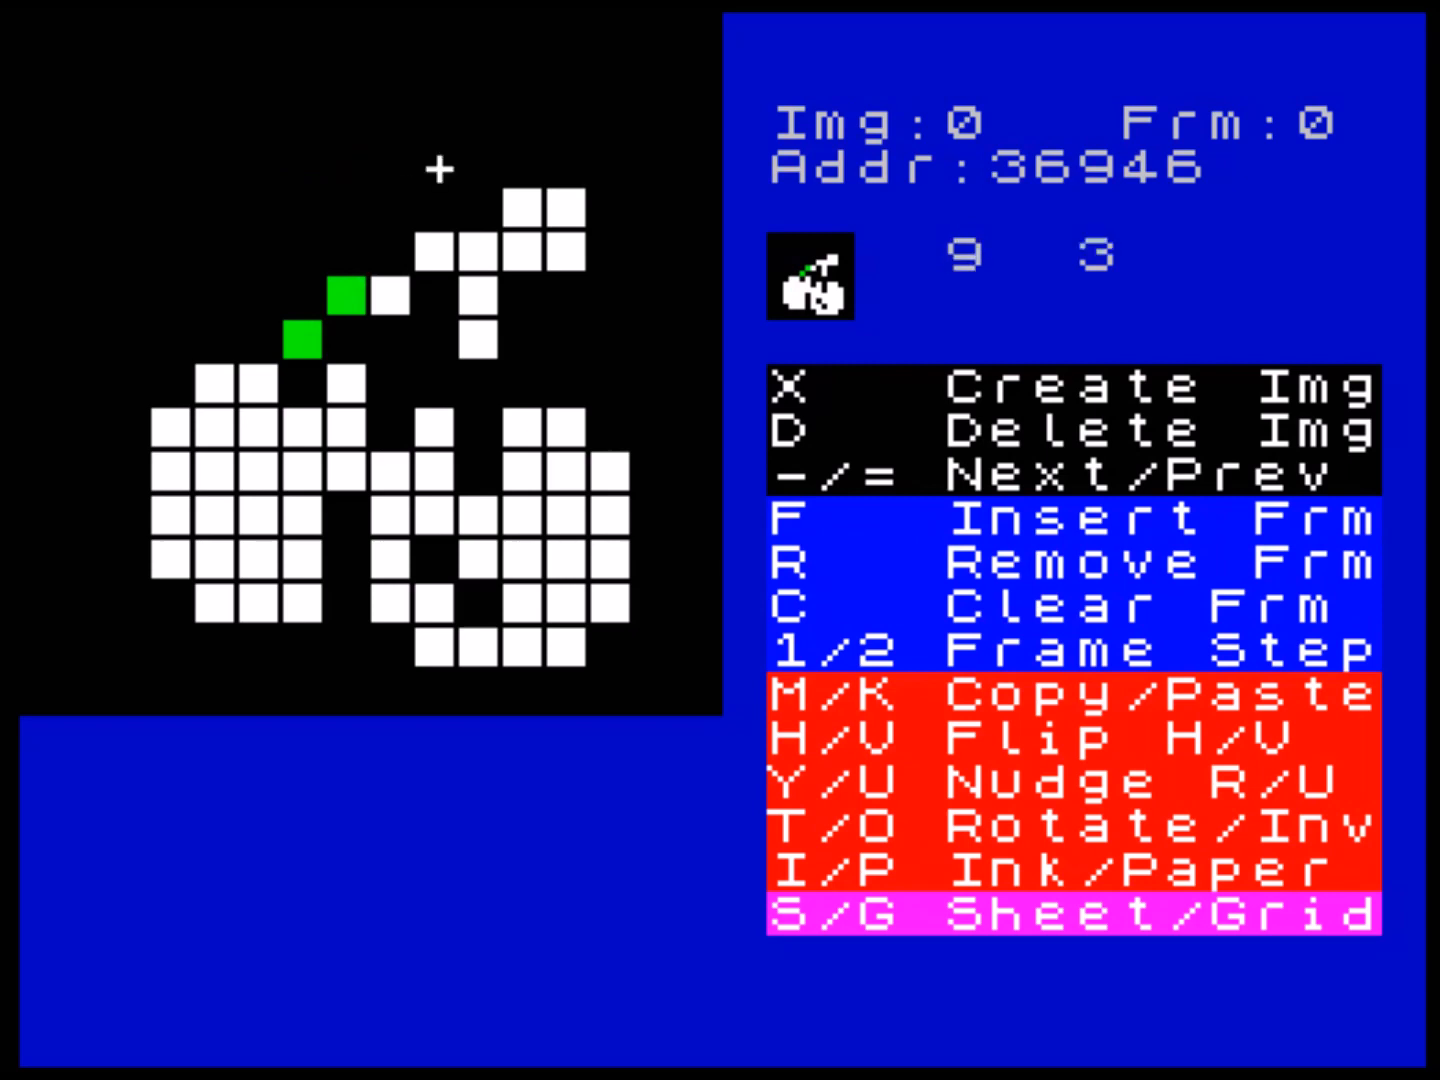
{"action": "key", "text": "i"}
{"action": "key", "text": "i"}
{"action": "key", "text": "i"}
{"action": "key", "text": "i"}
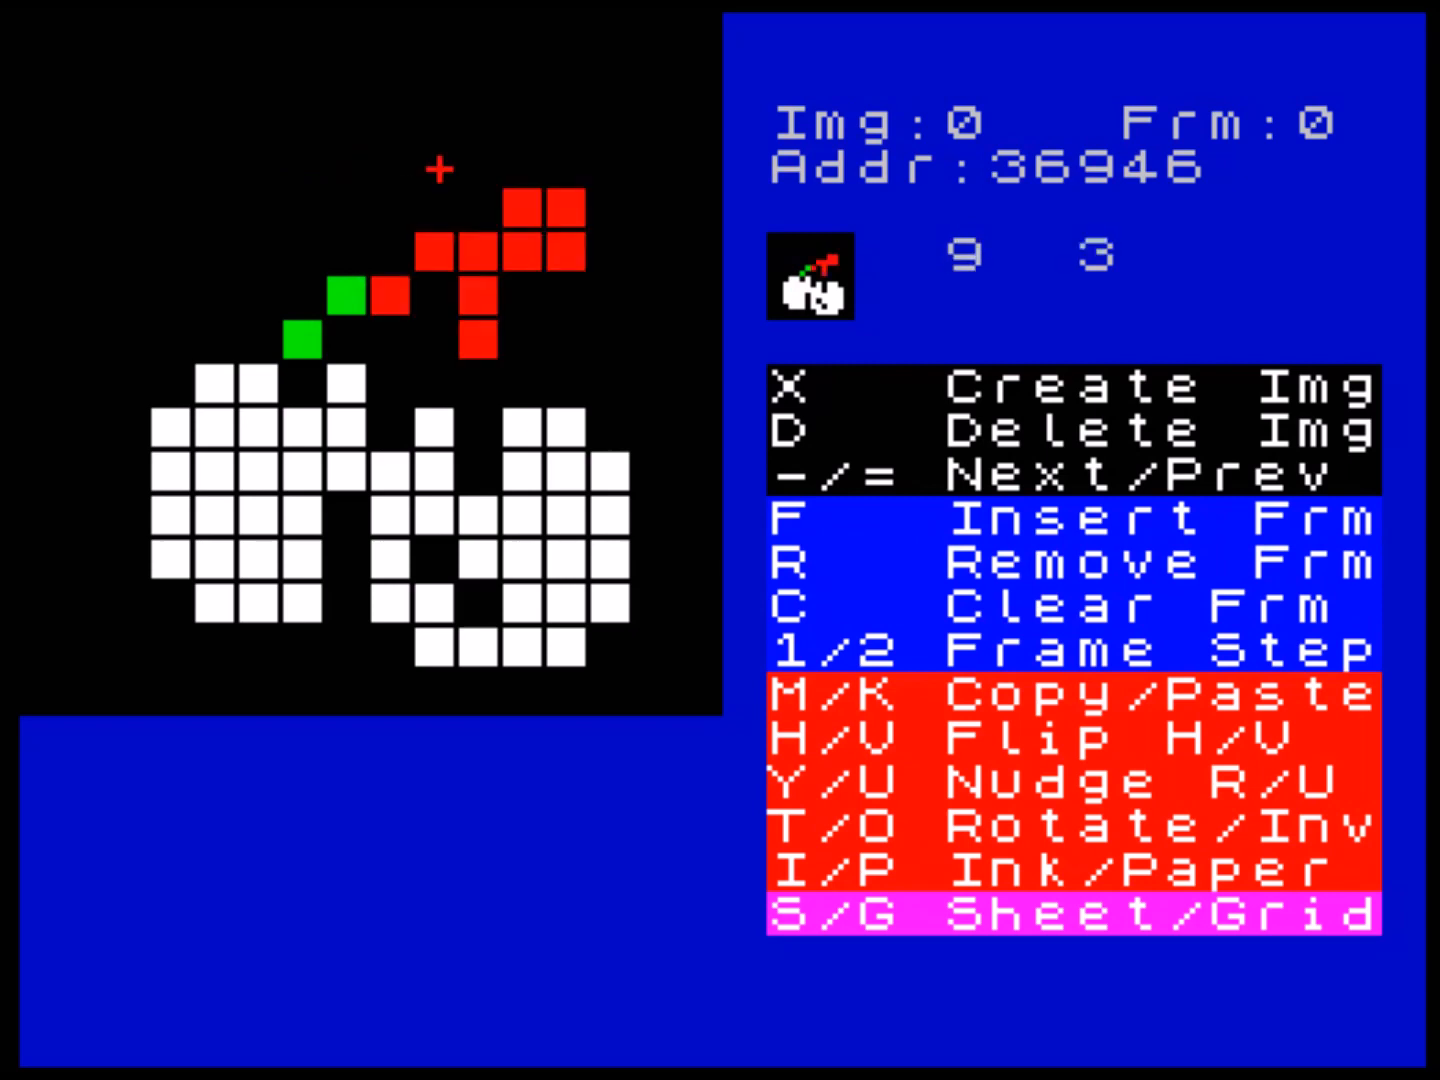
{"action": "key", "text": "i"}
- Set the ink of the sprite's lower-right cell, containing the right cherry, to red
{"action": "key", "text": "Down"}
{"action": "key", "text": "Down"}
{"action": "key", "text": "Down"}
{"action": "key", "text": "Down"}
{"action": "key", "text": "Down"}
{"action": "key", "text": "Down"}
{"action": "key", "text": "Down"}
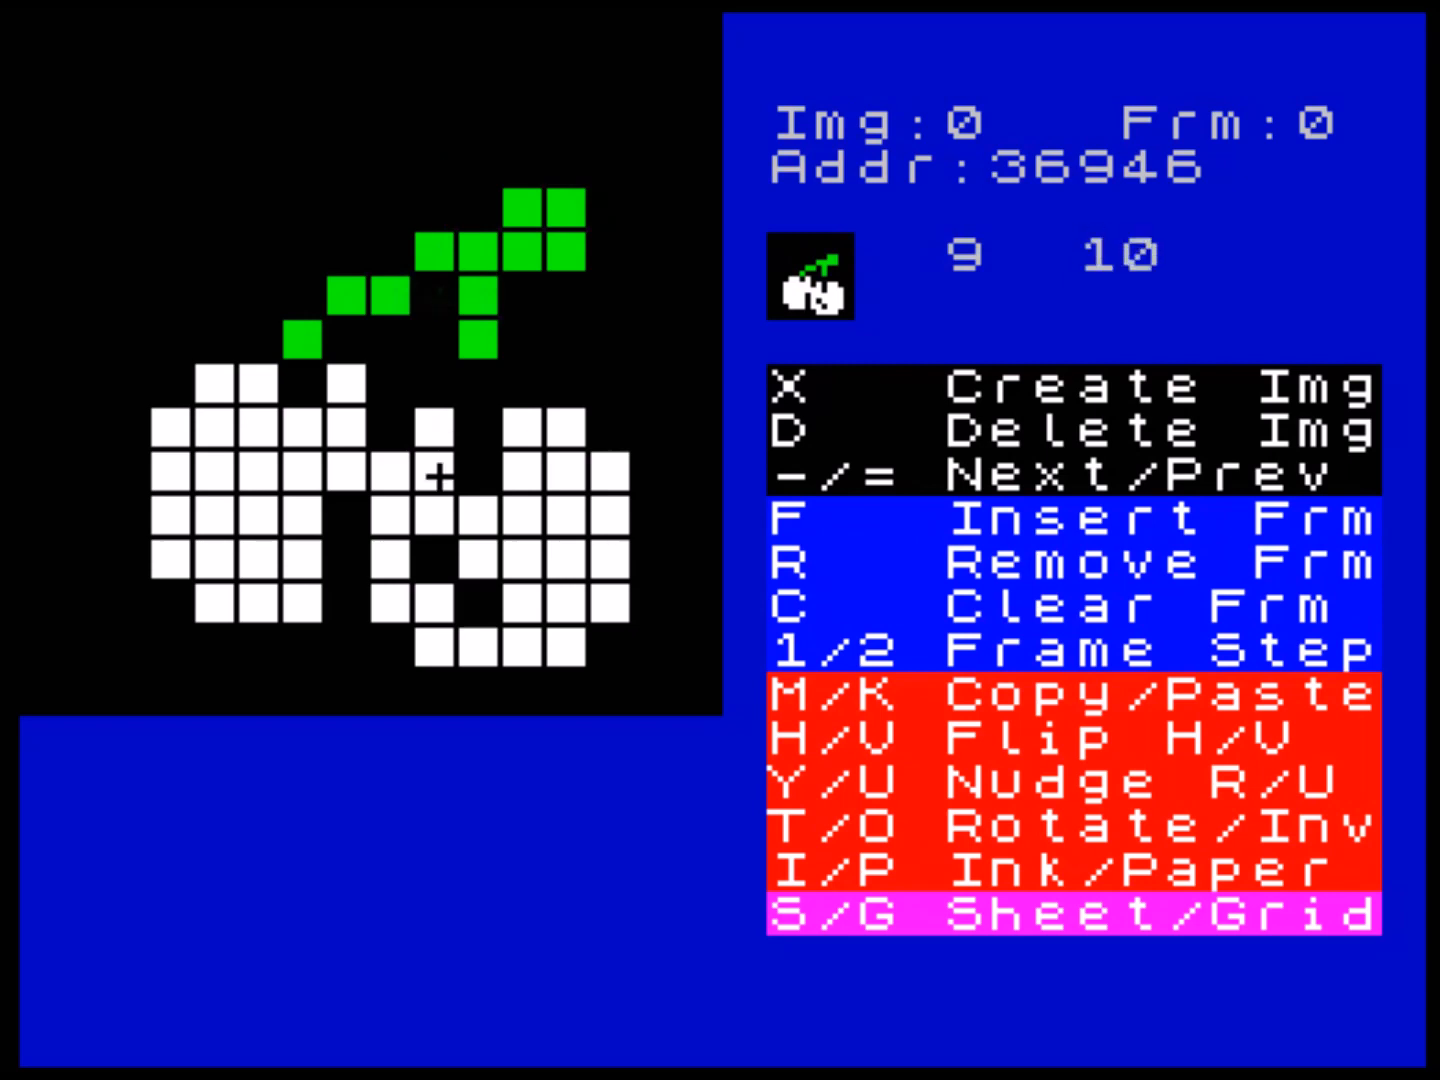
{"action": "key", "text": "i"}
{"action": "key", "text": "i"}
{"action": "key", "text": "i"}
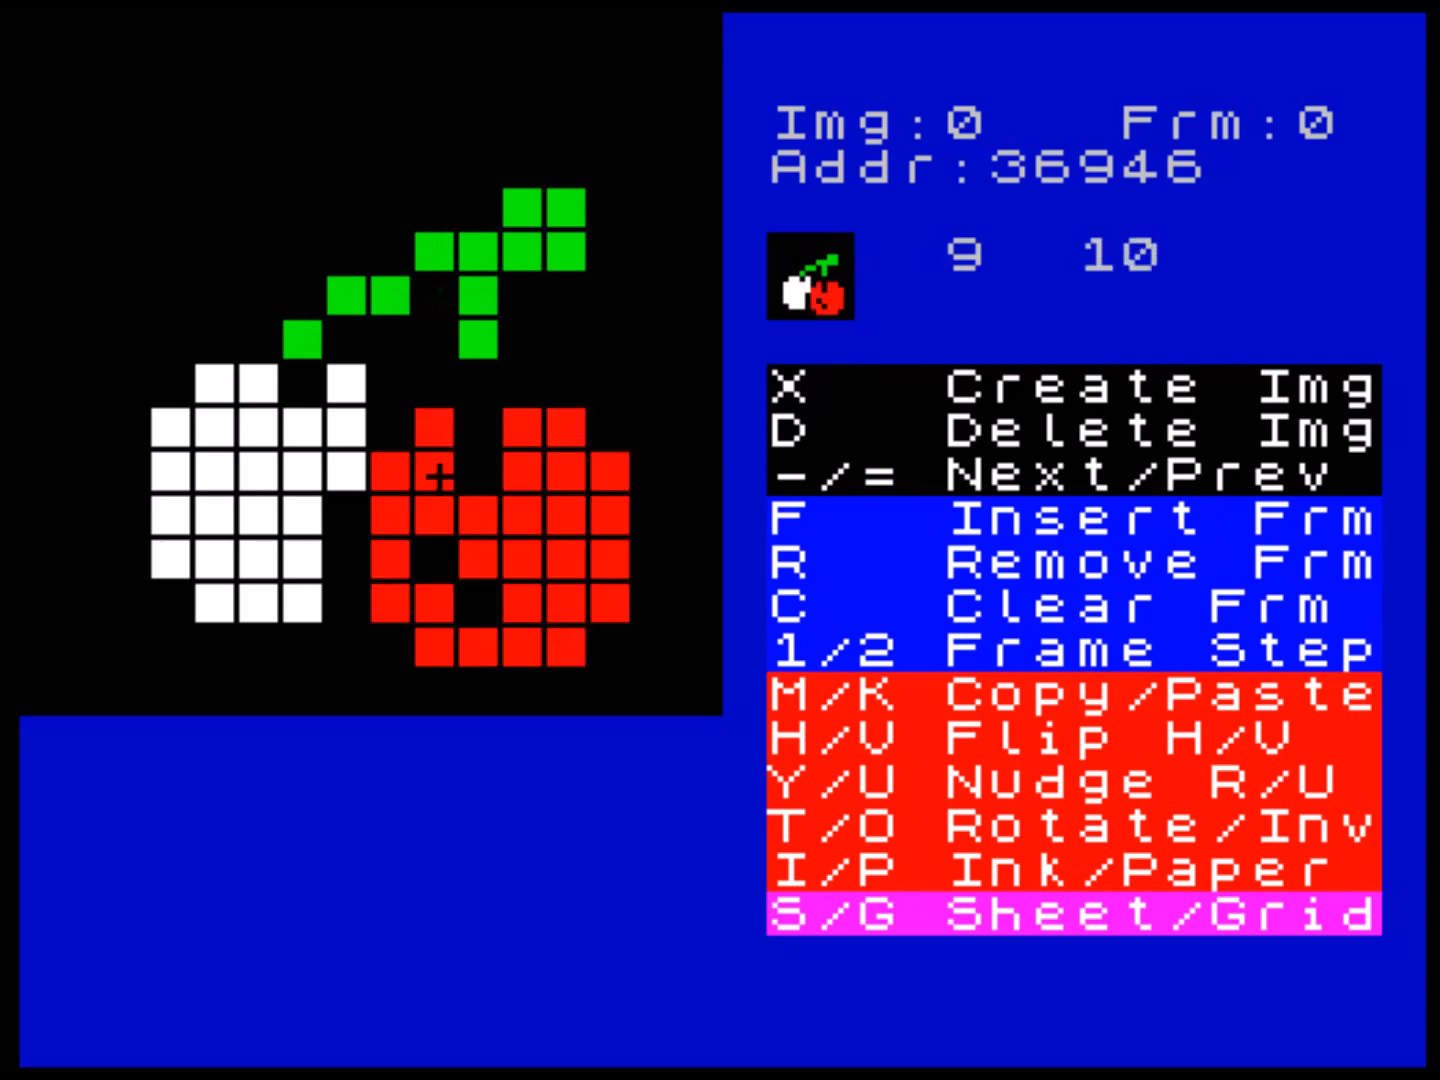
- Set the ink of the sprite's lower-left cell, containing the left cherry, to red
{"action": "key", "text": "Left"}
{"action": "key", "text": "Left"}
{"action": "key", "text": "Left"}
{"action": "key", "text": "i"}
{"action": "key", "text": "i"}
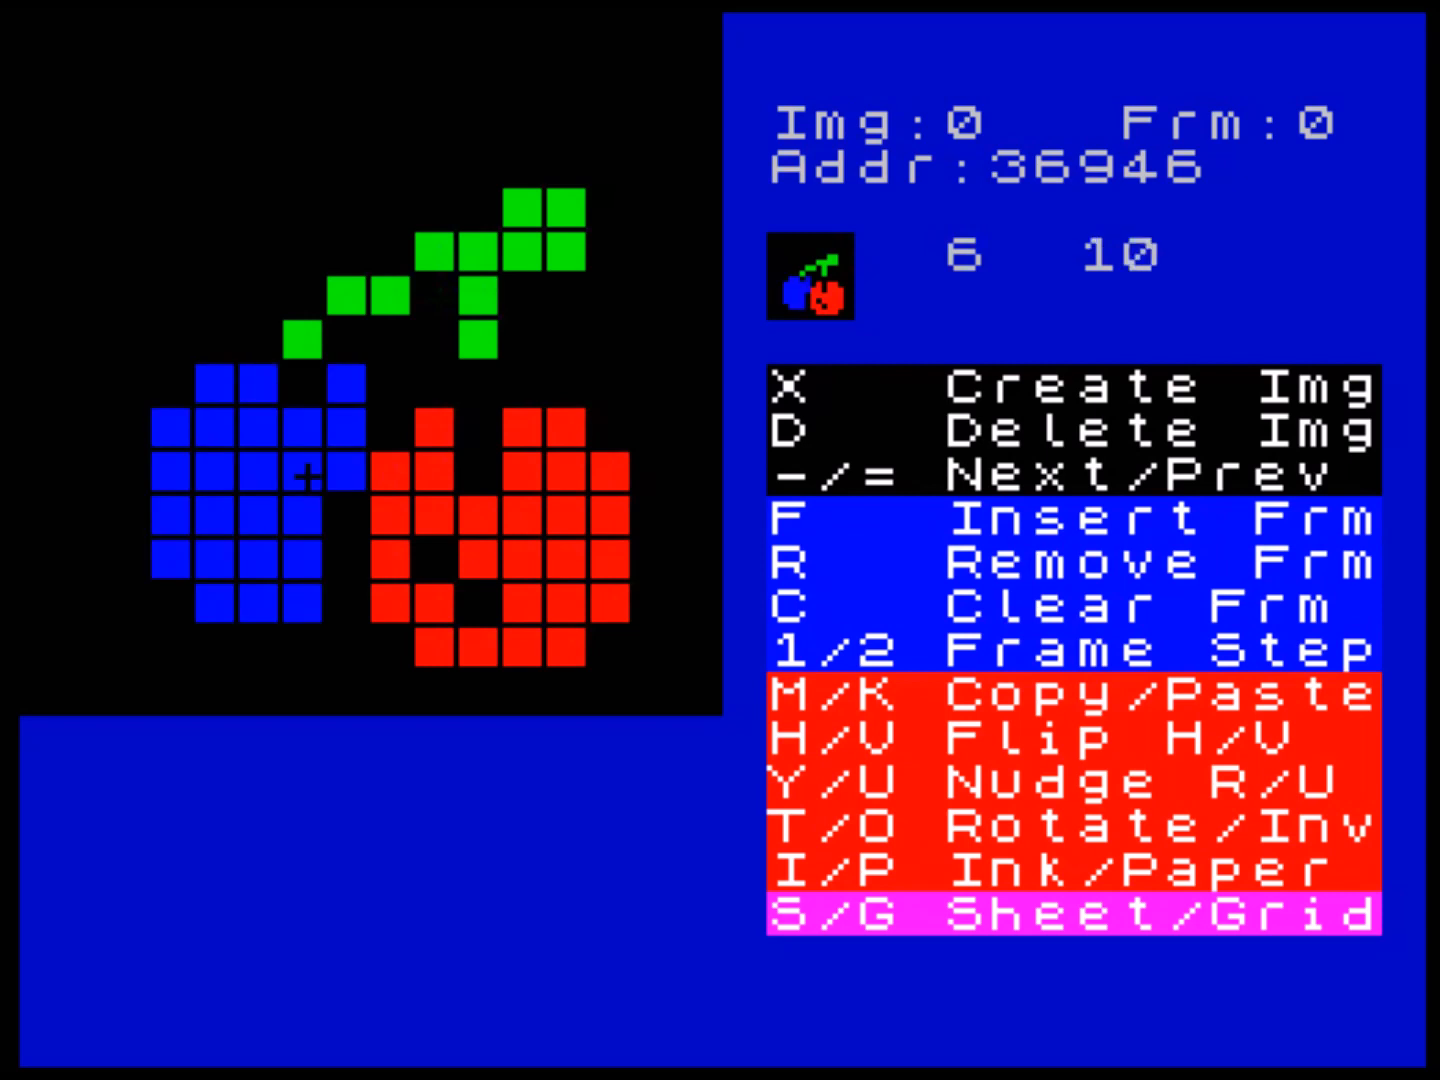
{"action": "key", "text": "i"}
{"action": "key", "text": "i"}
{"action": "key", "text": "i"}
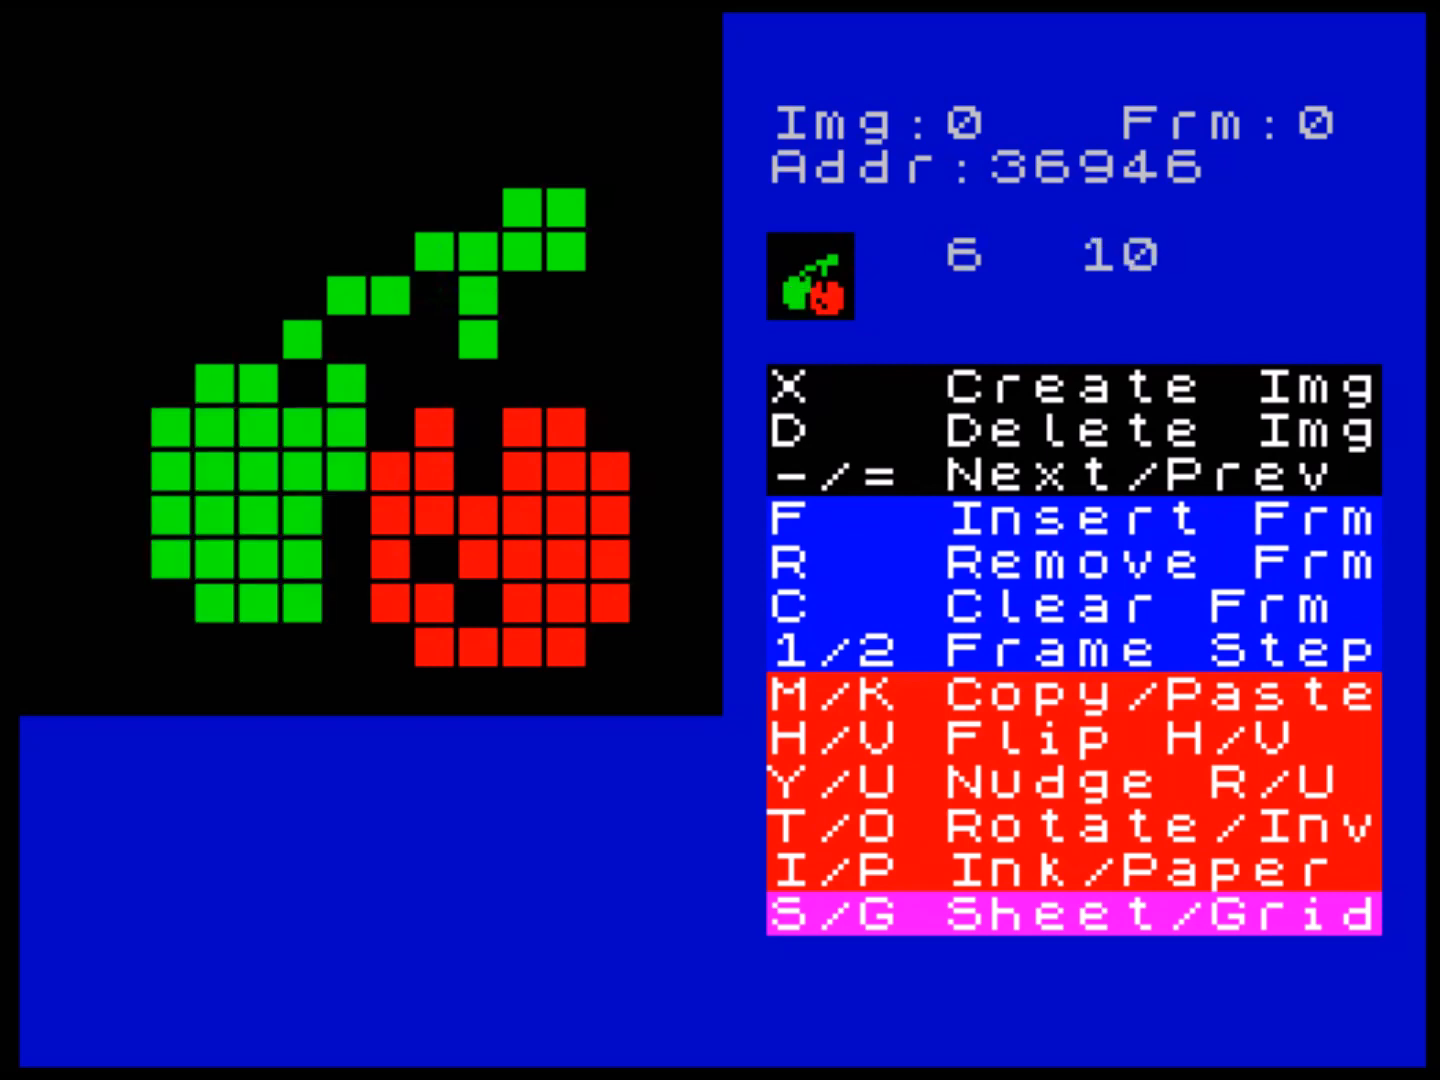
{"action": "key", "text": "i"}
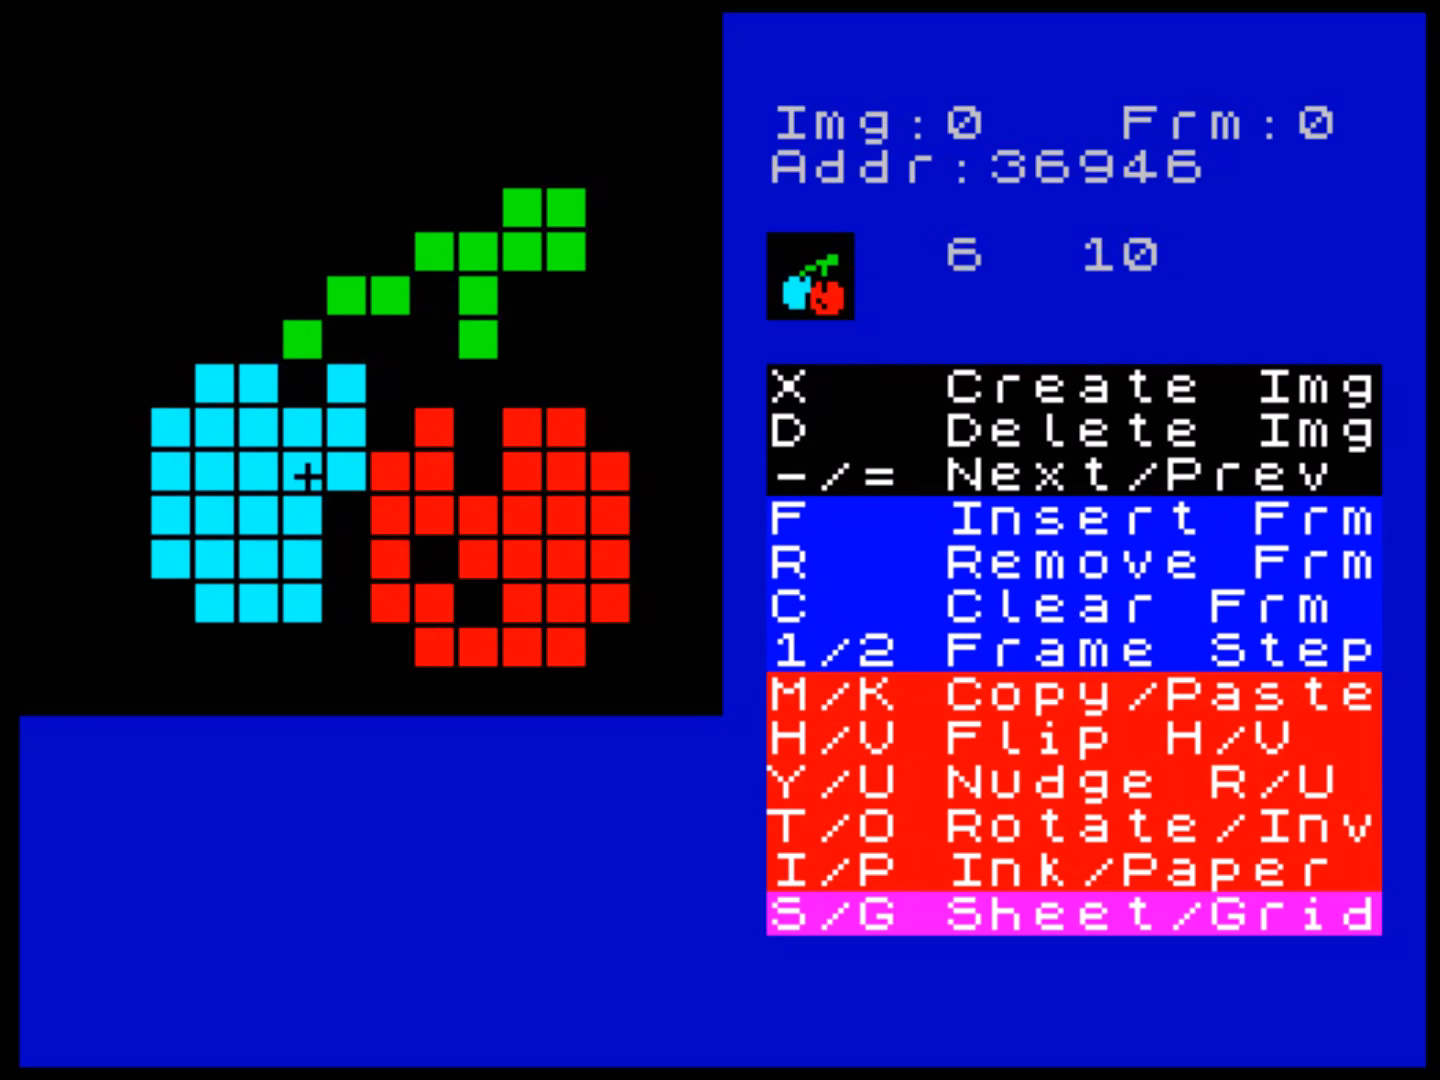
{"action": "key", "text": "i"}
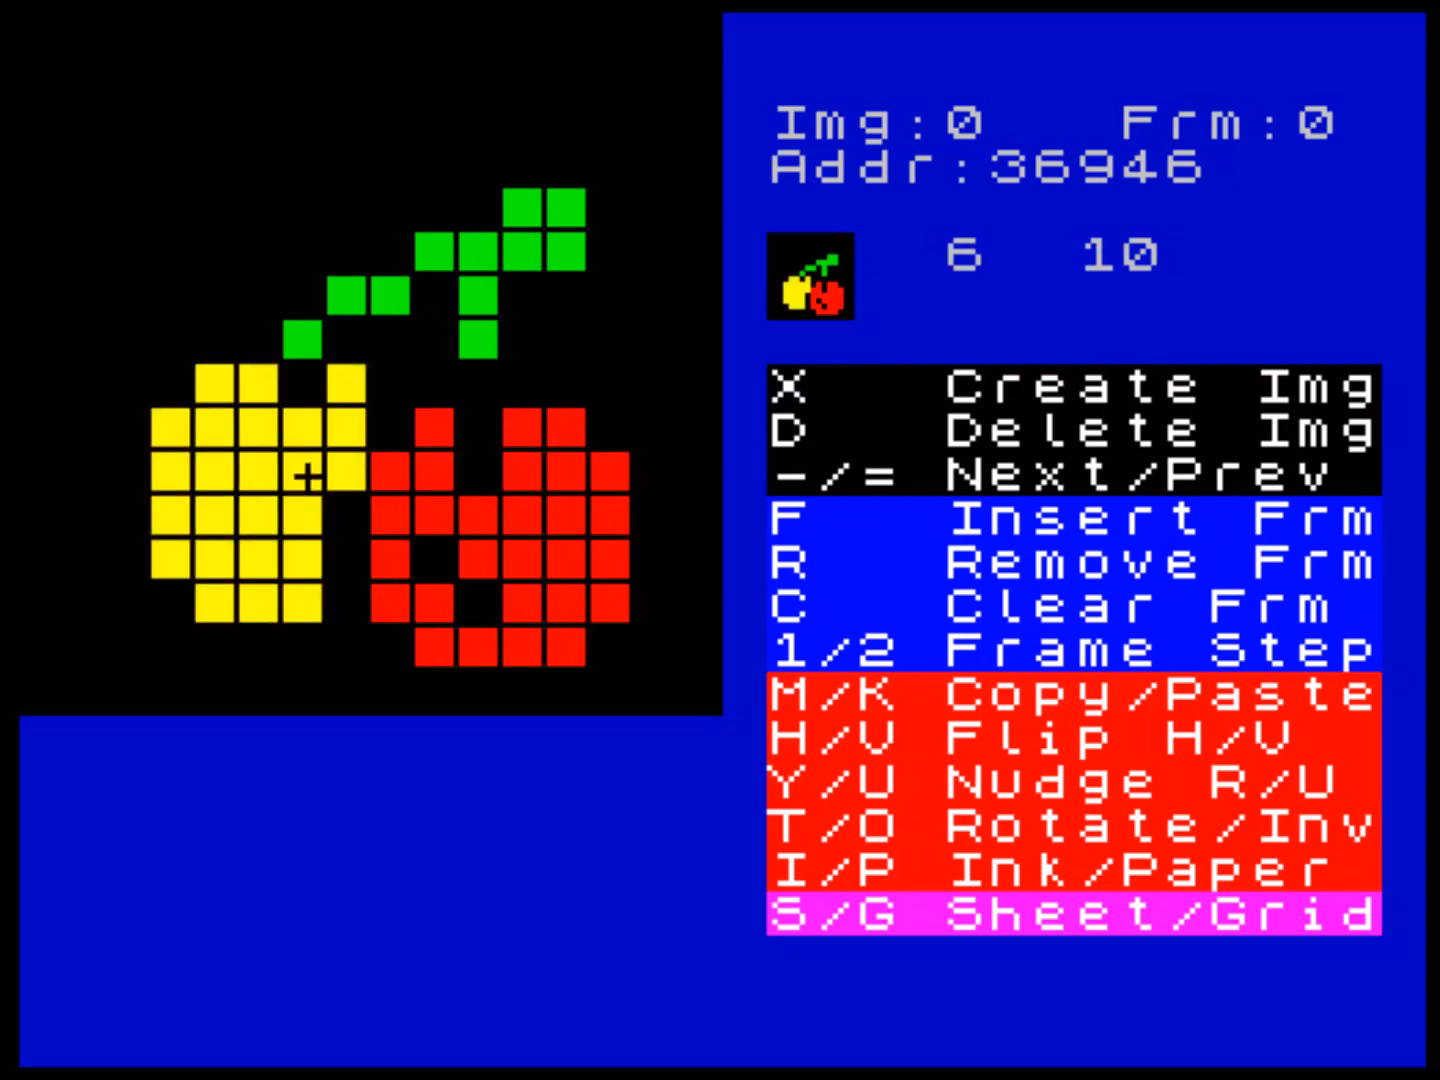
{"action": "key", "text": "i"}
{"action": "key", "text": "i"}
{"action": "key", "text": "i"}
{"action": "key", "text": "i"}
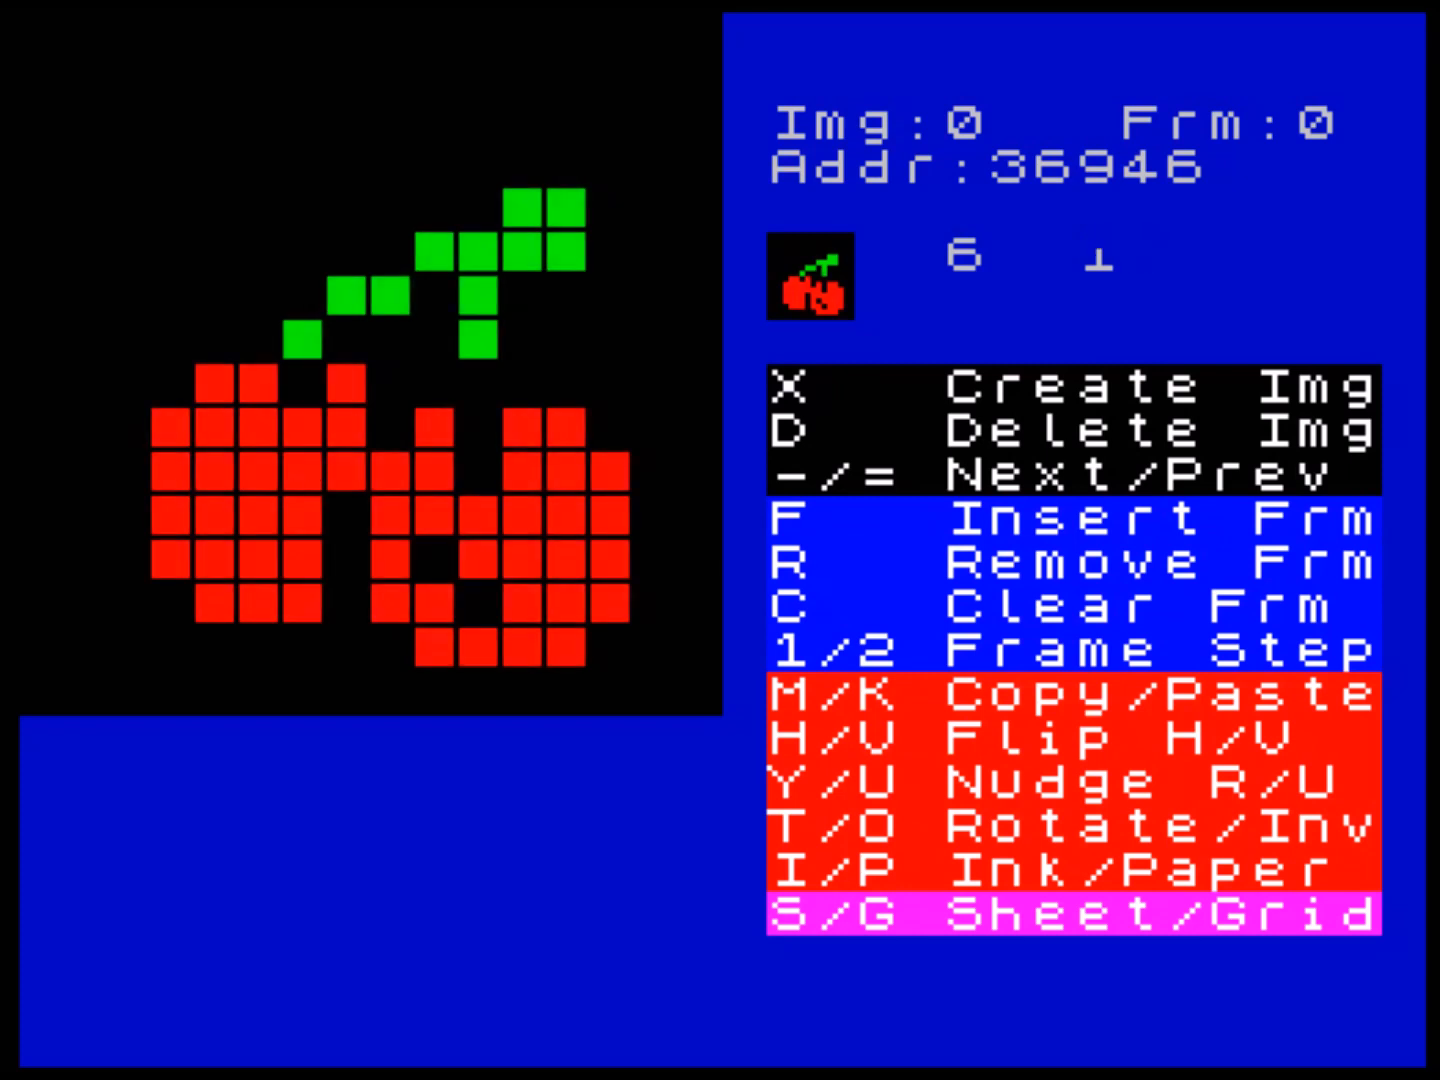
- Turn off the bright attribute for the left cherry's lower-left cell and the stem's upper-left cell
{"action": "key", "text": "b"}
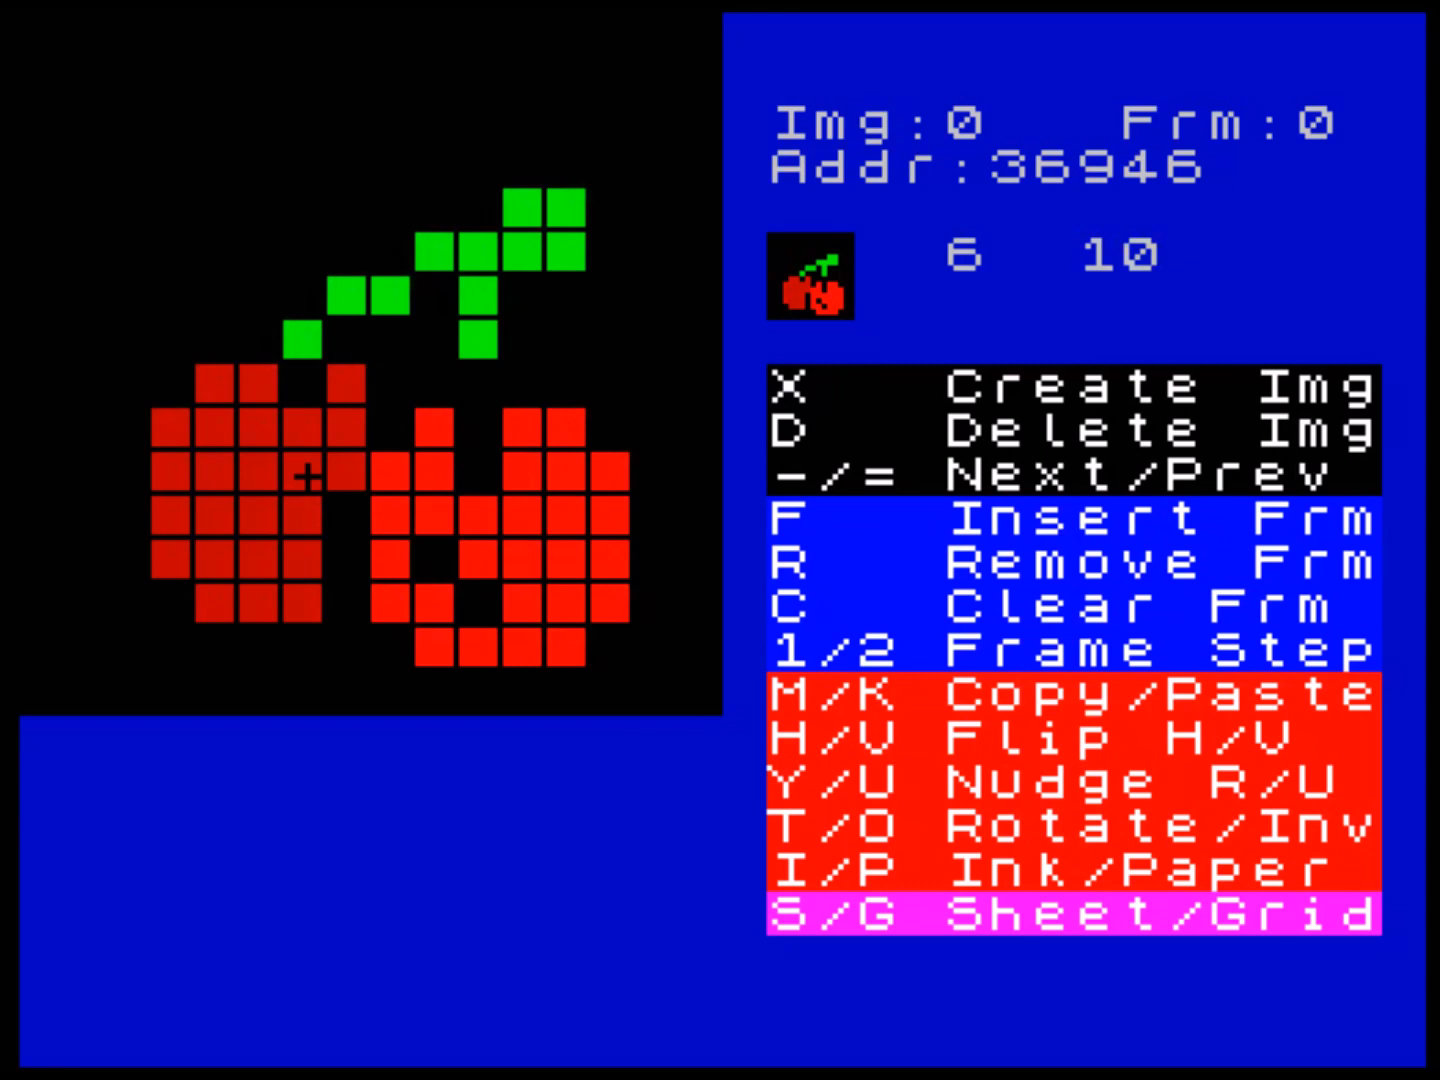
{"action": "key", "text": "Up"}
{"action": "key", "text": "Up"}
{"action": "key", "text": "Up"}
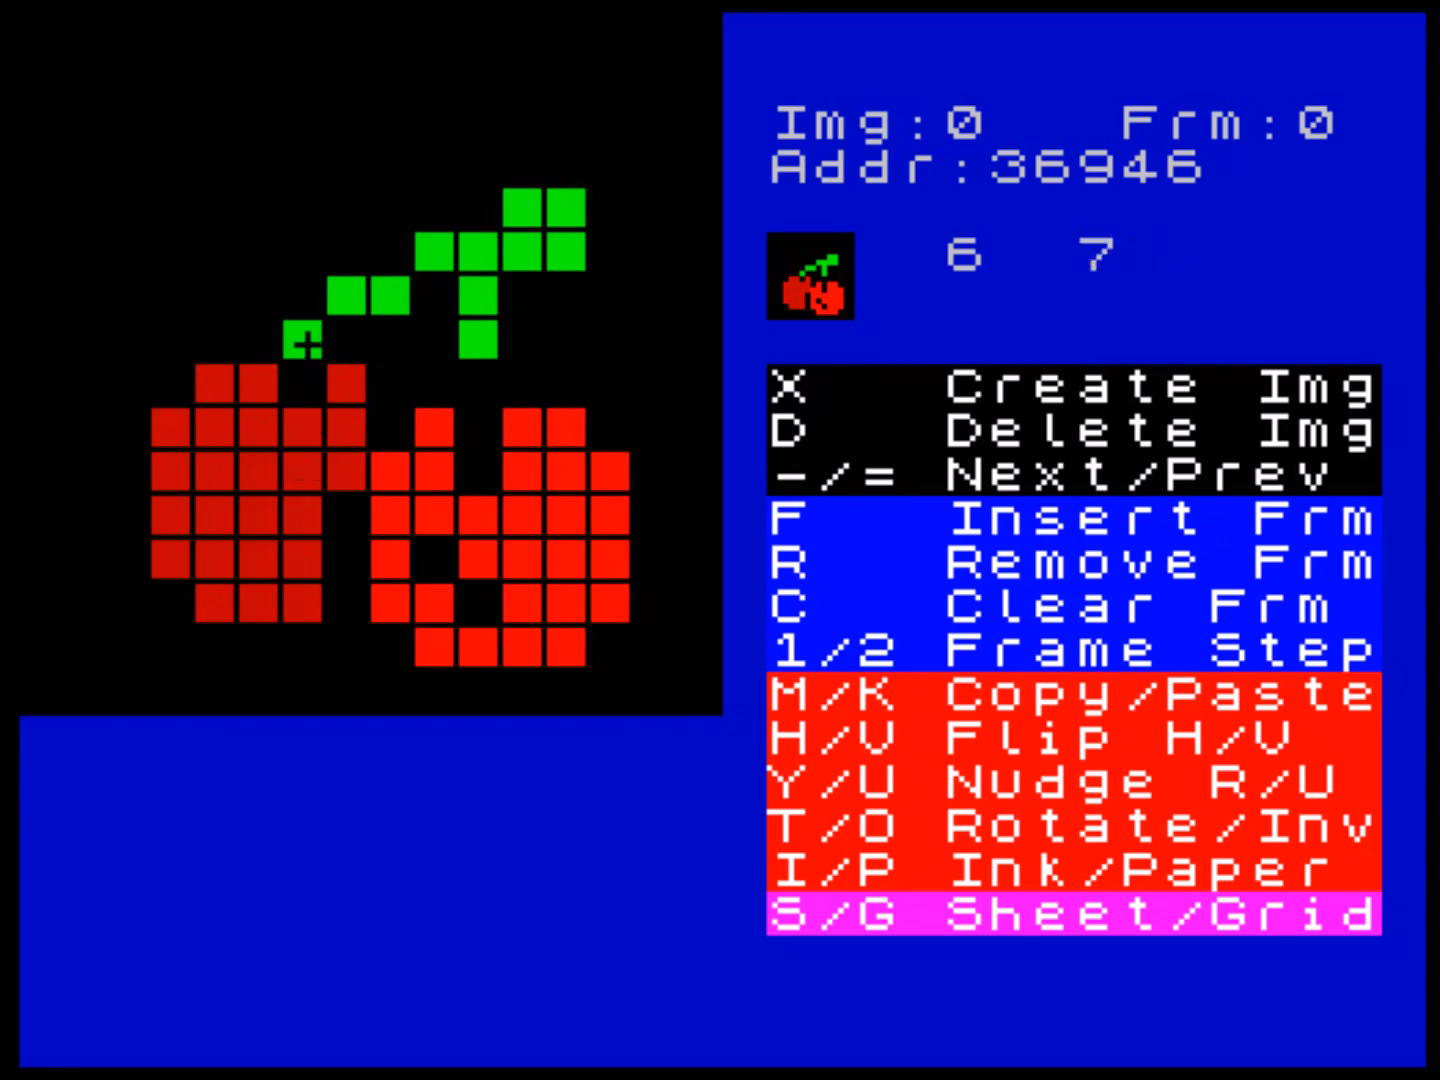
{"action": "key", "text": "b"}
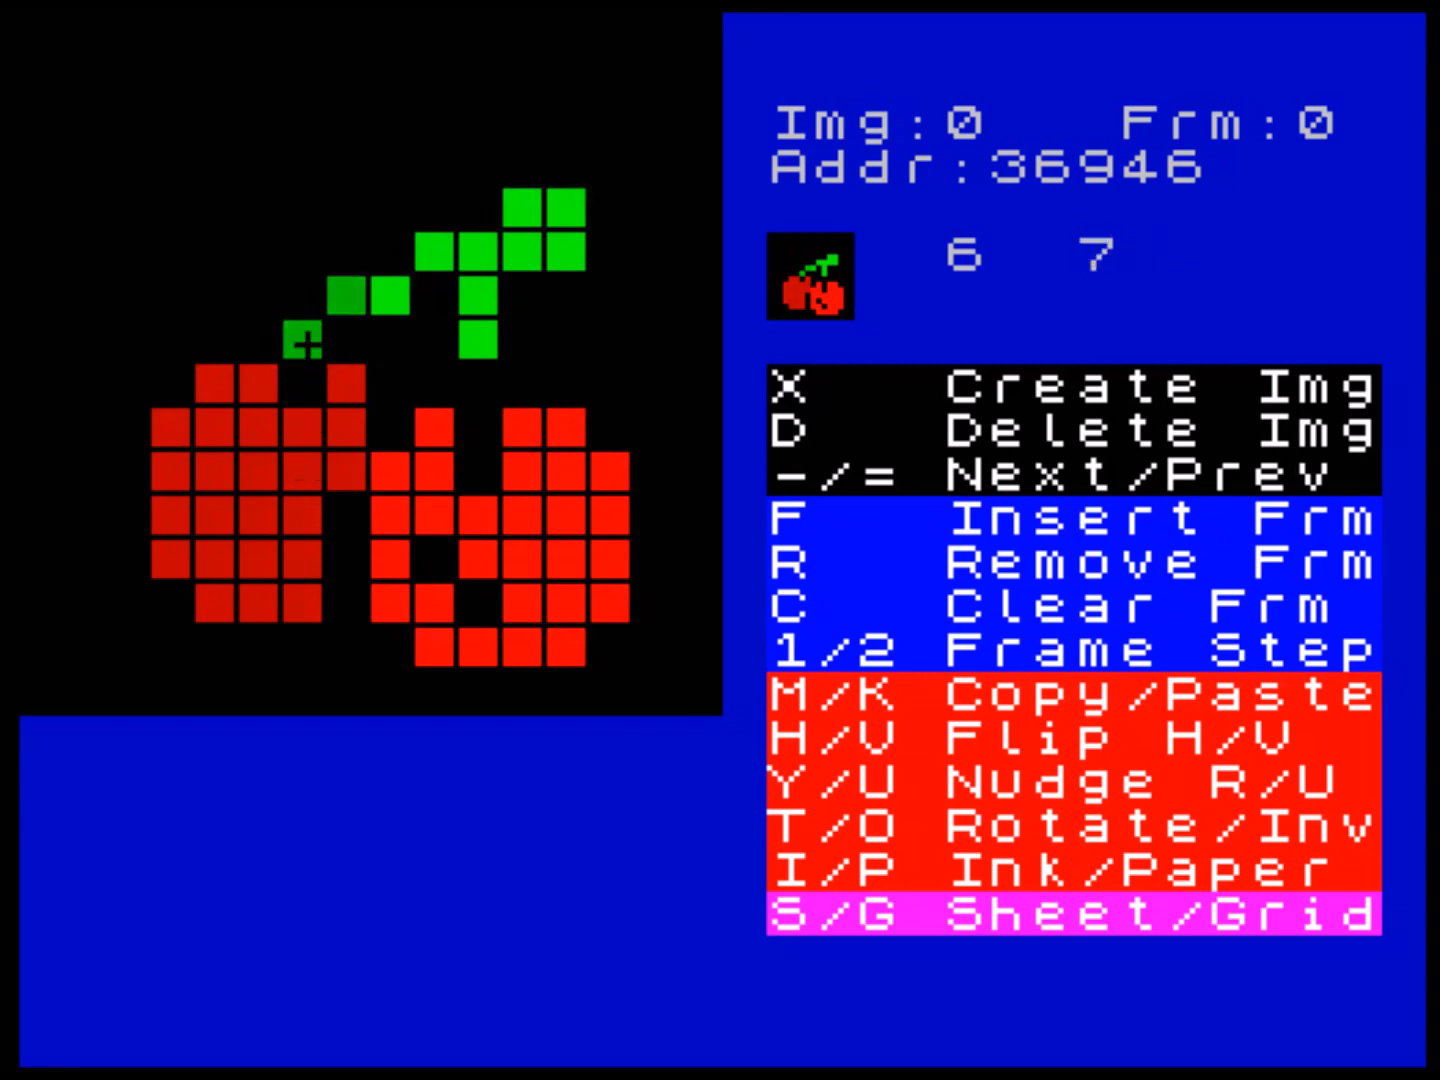
- Change the ink of both upper stem cells to red
{"action": "key", "text": "Right"}
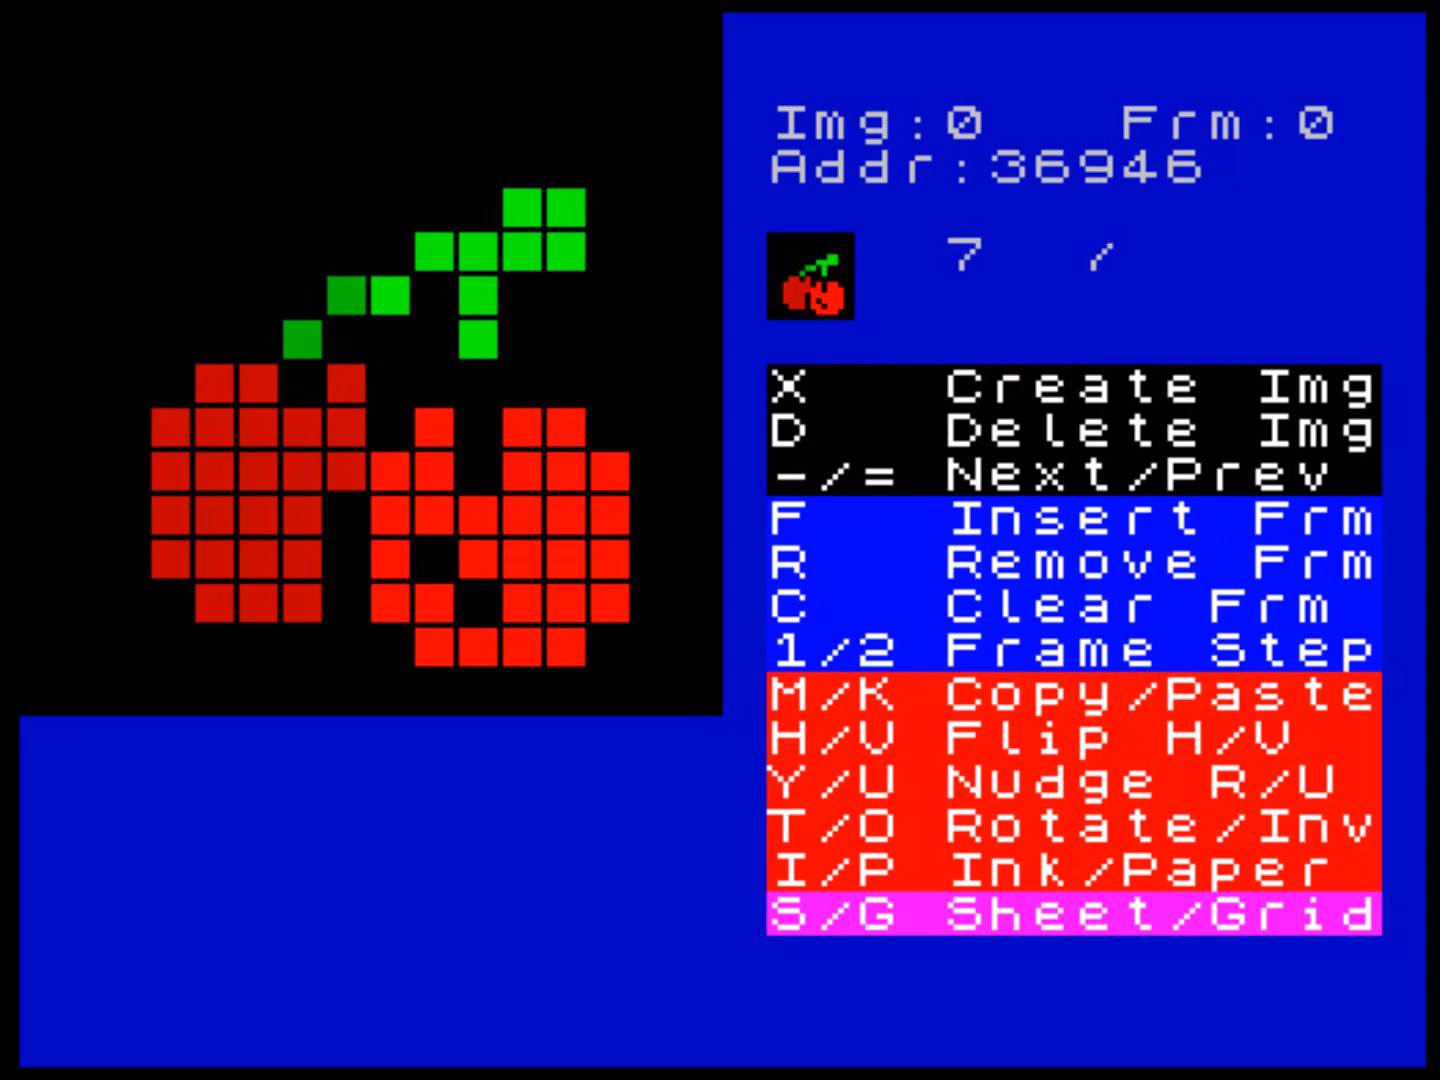
{"action": "key", "text": "Right"}
{"action": "key", "text": "Down"}
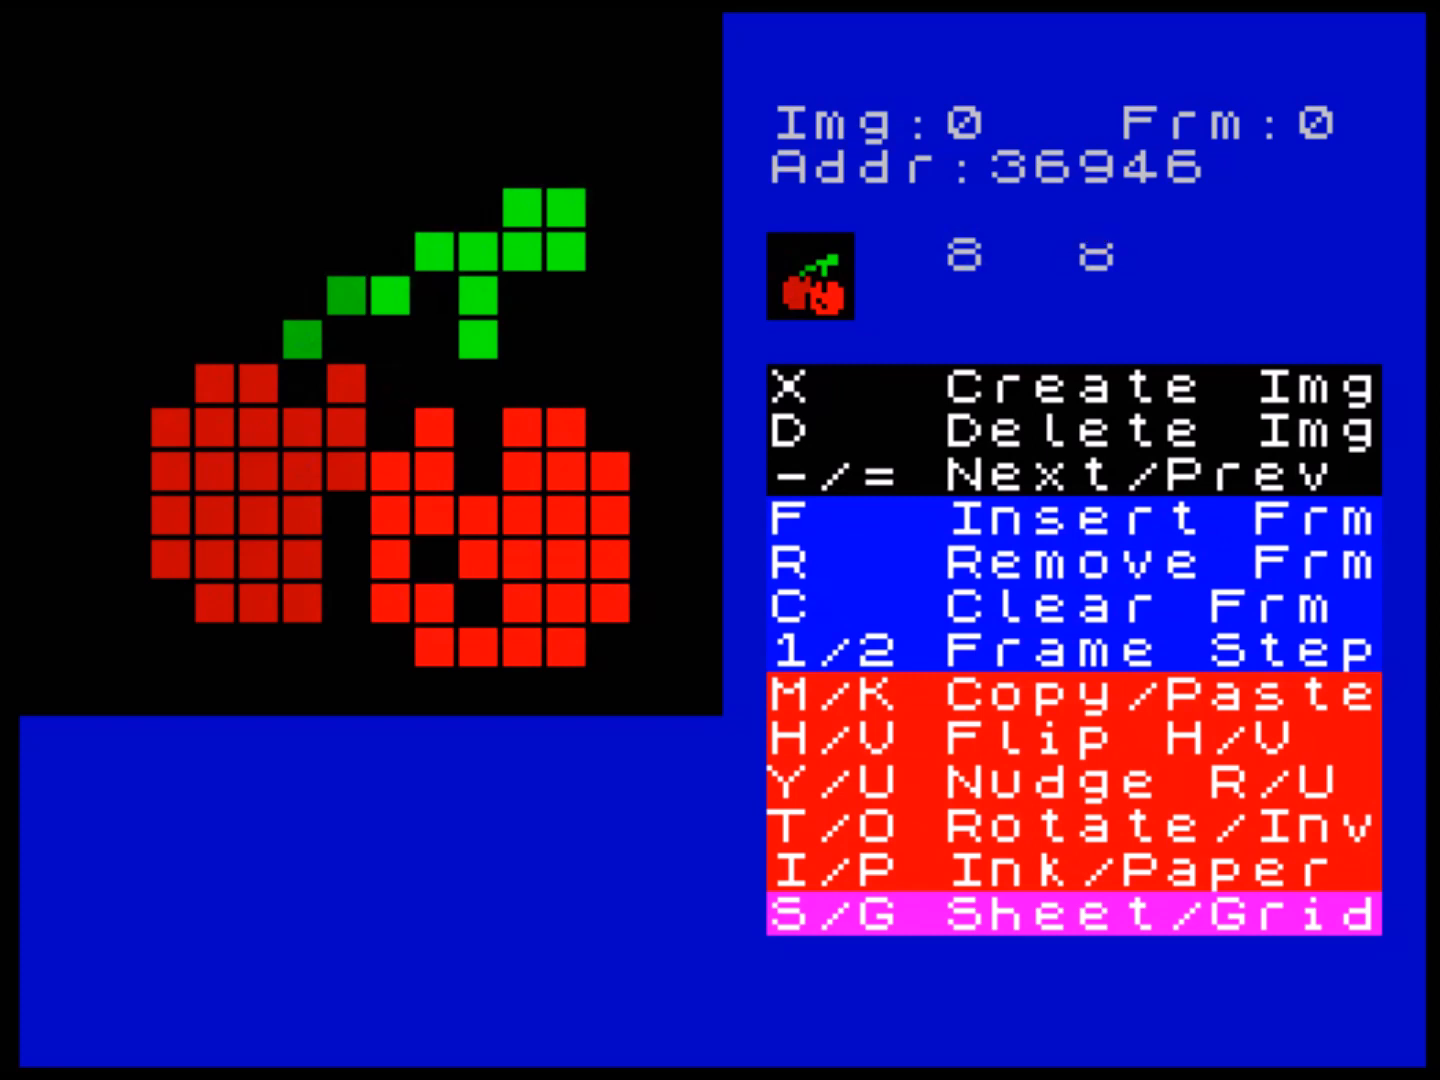
{"action": "key", "text": "i"}
{"action": "key", "text": "Up"}
{"action": "key", "text": "Up"}
{"action": "key", "text": "Up"}
{"action": "key", "text": "Down"}
{"action": "key", "text": "i"}
{"action": "key", "text": "i"}
{"action": "key", "text": "i"}
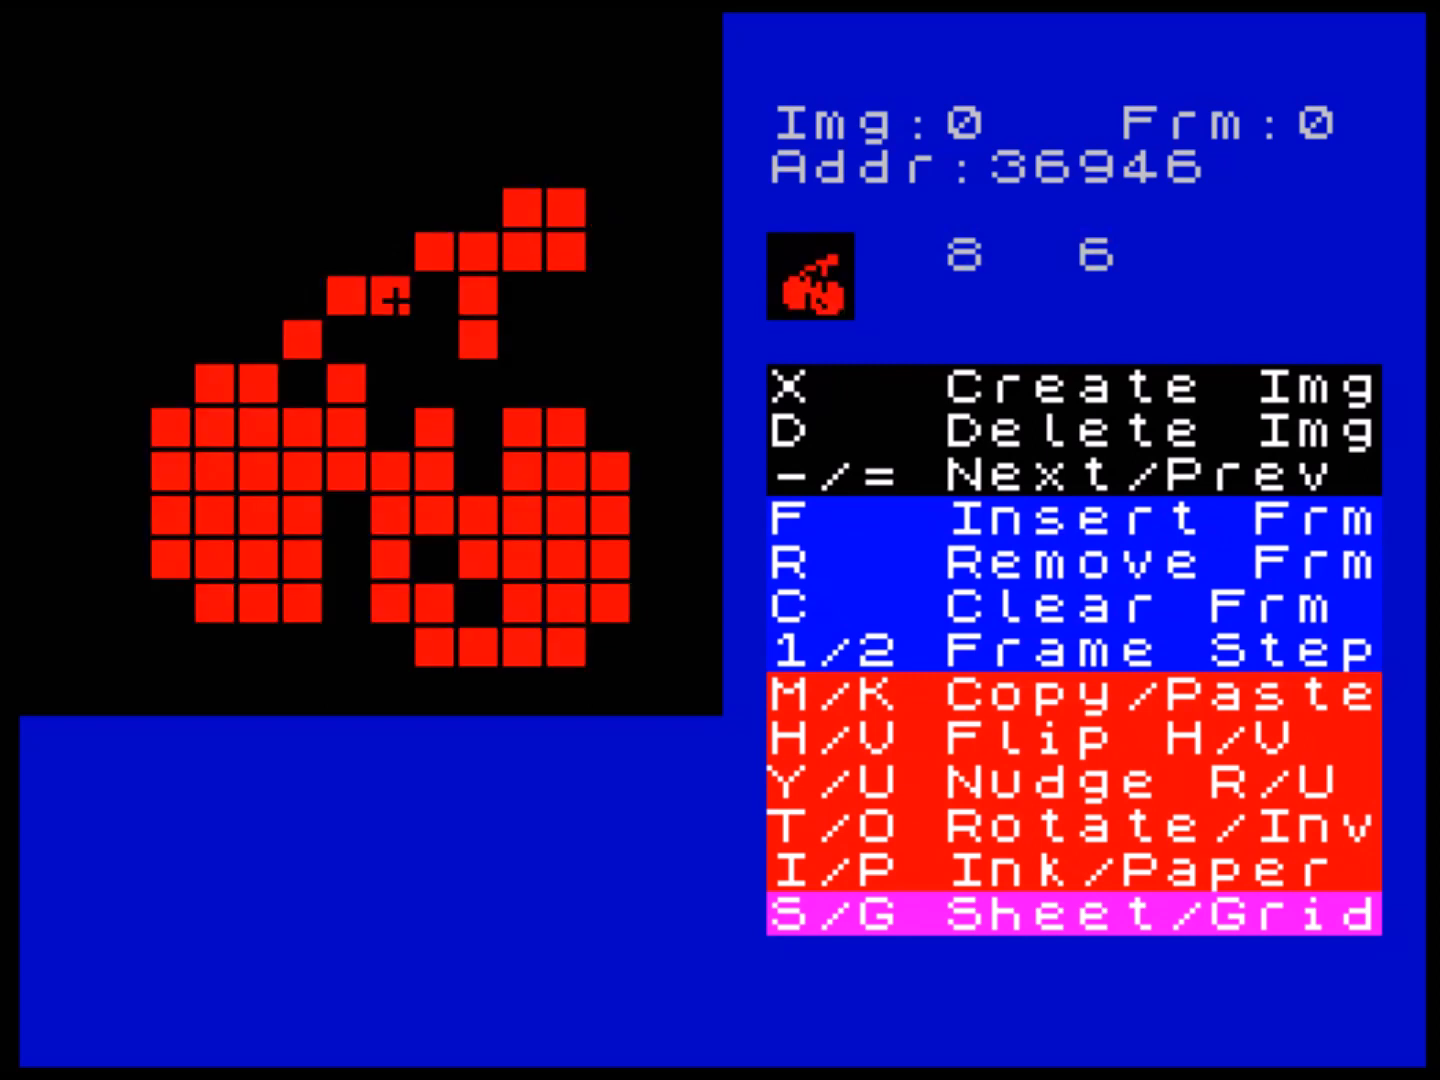
- Set the ink of the upper-right and upper-left stem cells to green
{"action": "key", "text": "i"}
{"action": "key", "text": "i"}
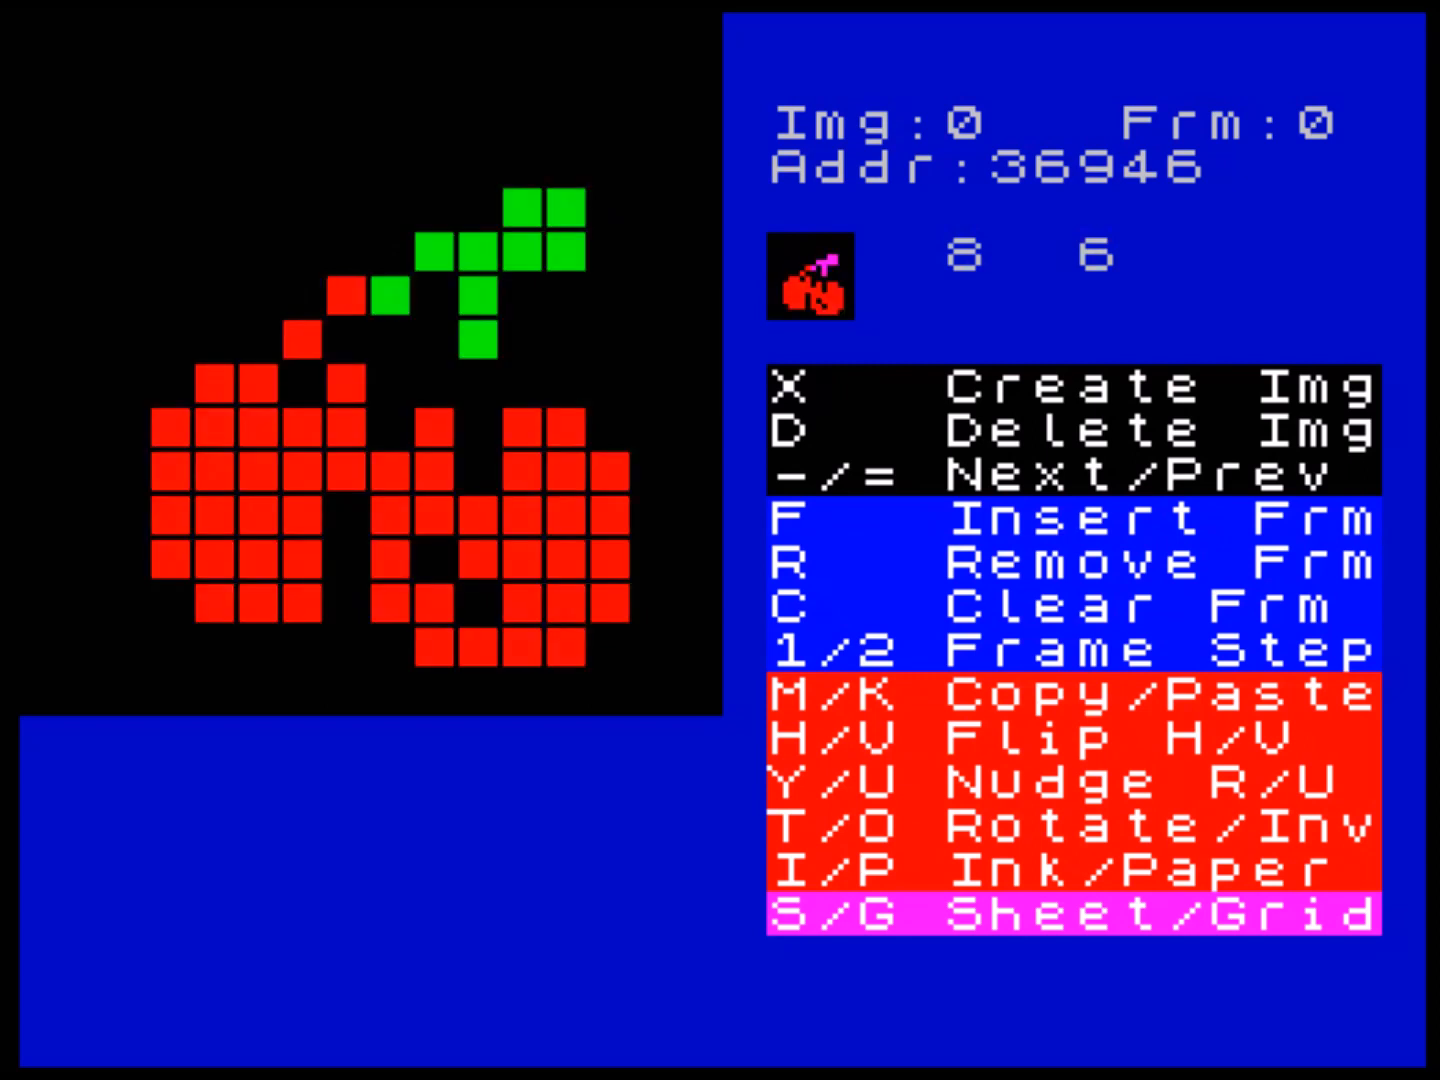
{"action": "key", "text": "Left"}
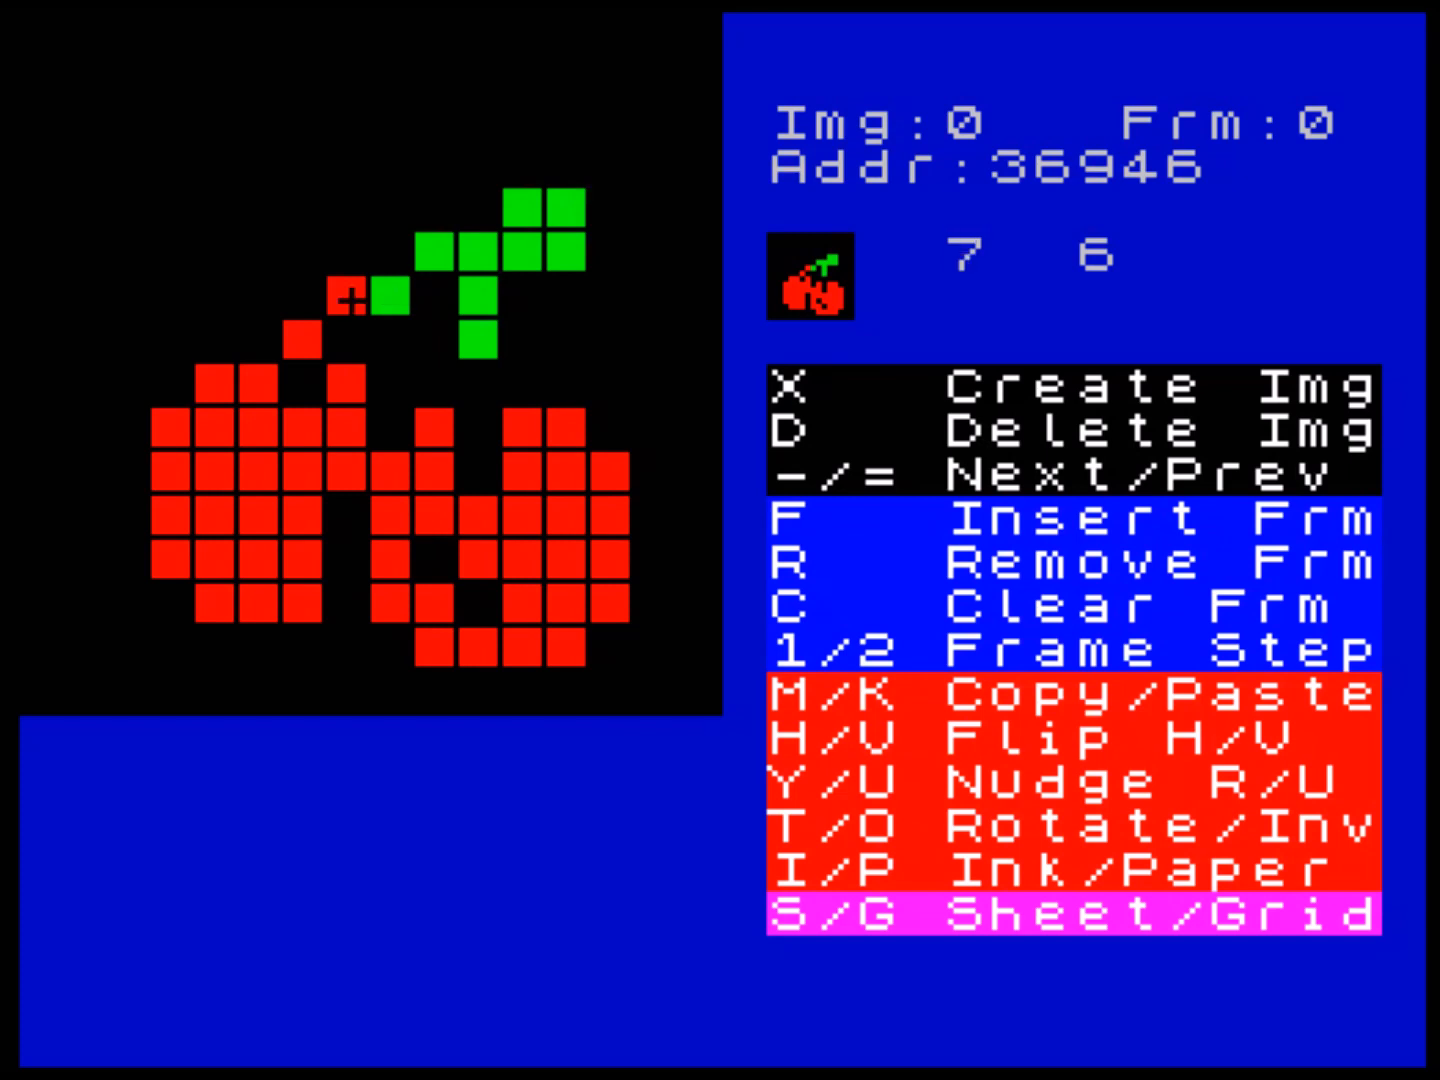
{"action": "key", "text": "i"}
{"action": "key", "text": "i"}
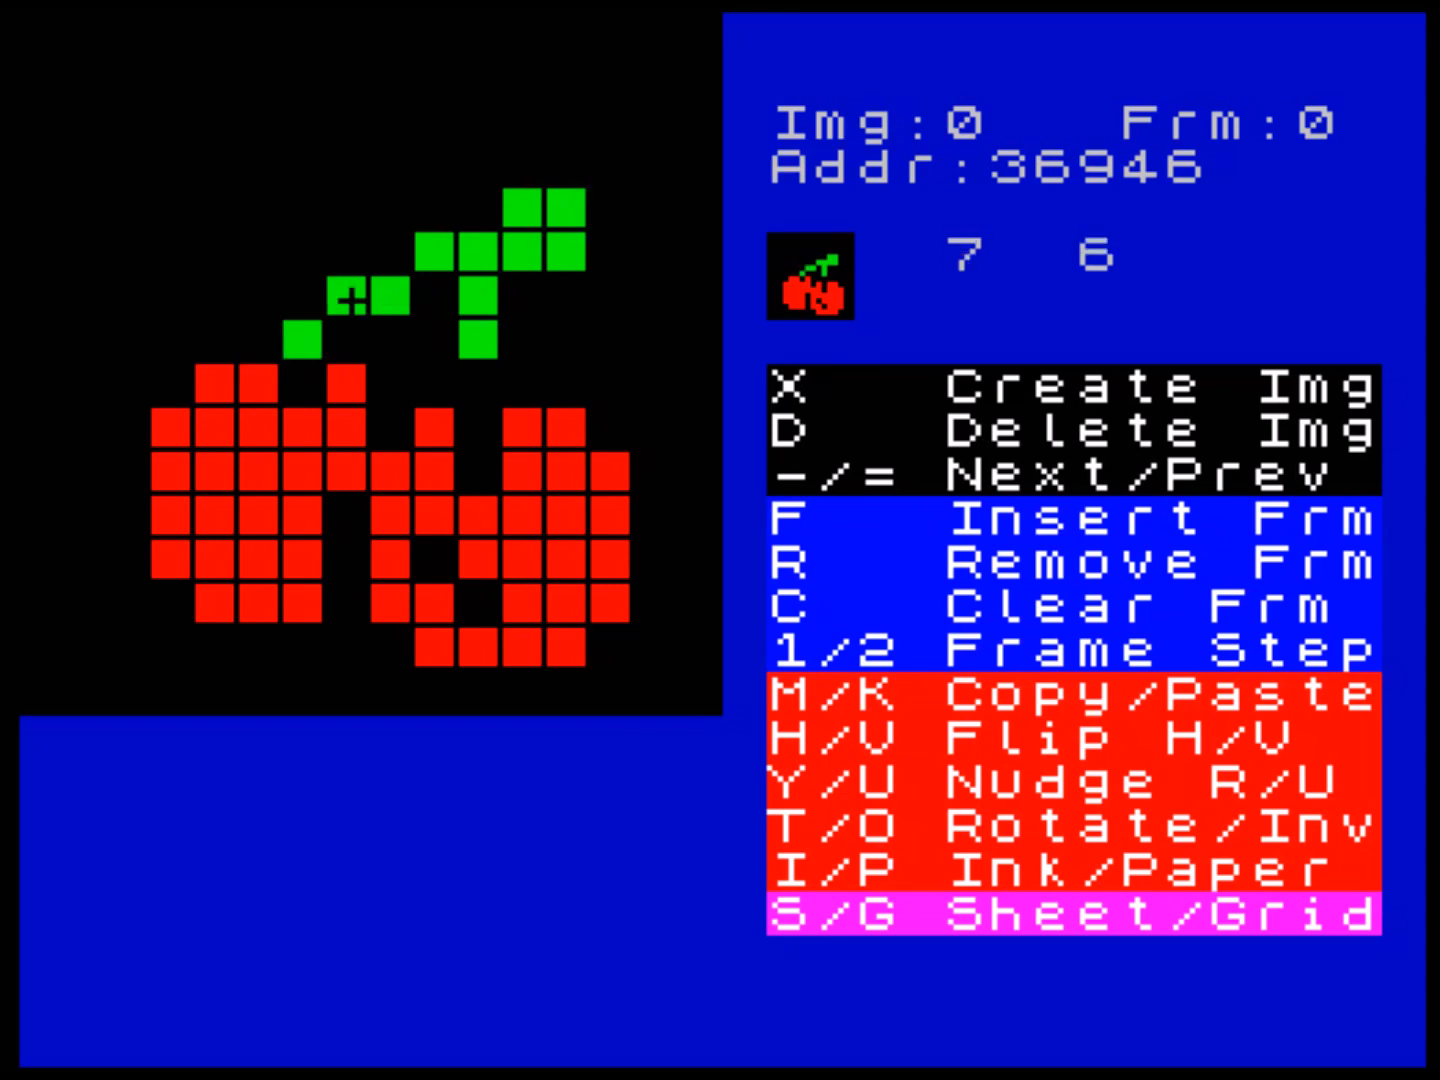
- Toggle the bright attribute of the upper-left stem cell off and on again
{"action": "key", "text": "b"}
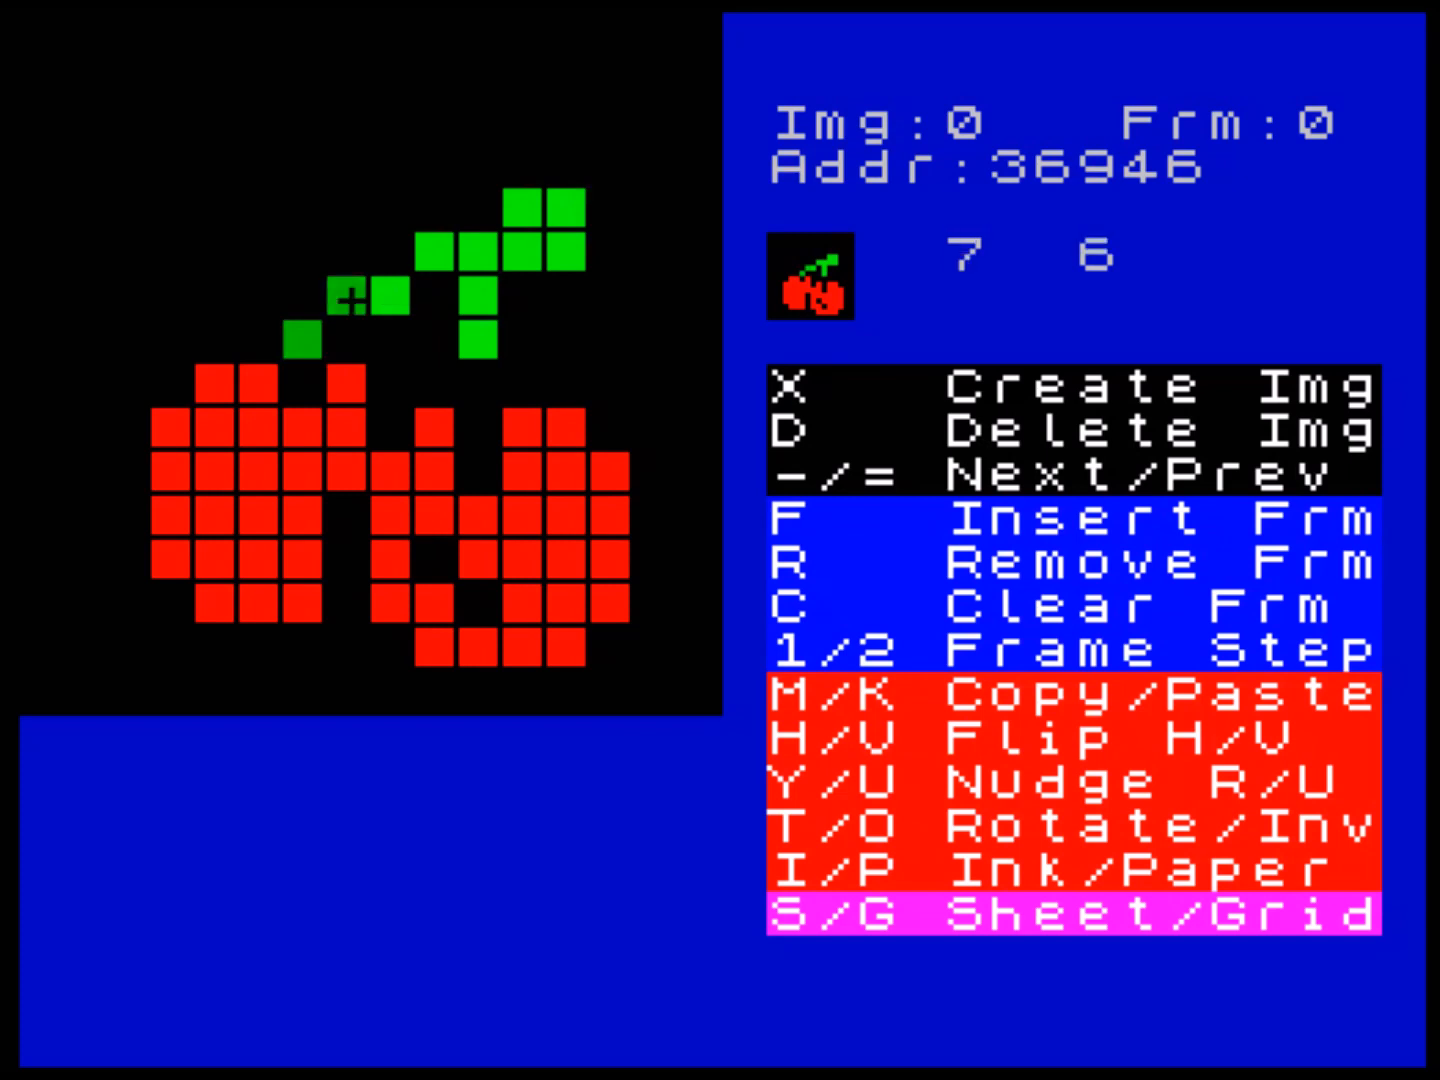
{"action": "key", "text": "b"}
- Cycle the paper colour of the sprite's upper-right cell through the palette
{"action": "key", "text": "Down"}
{"action": "key", "text": "Down"}
{"action": "key", "text": "Right"}
{"action": "key", "text": "Right"}
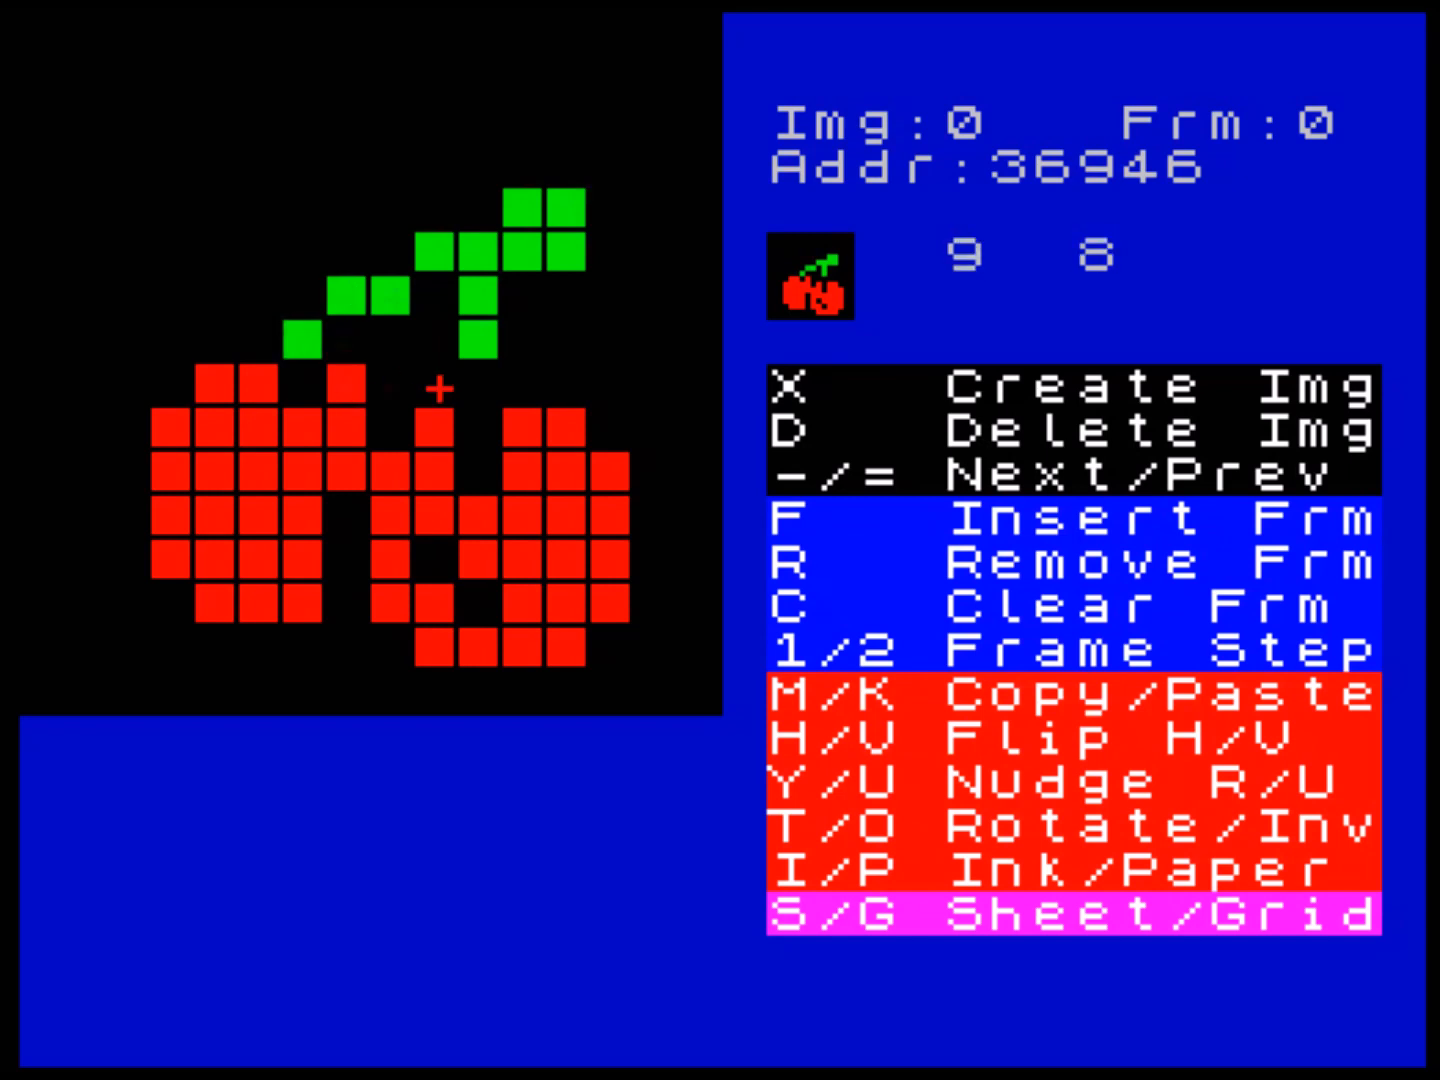
{"action": "key", "text": "Up"}
{"action": "key", "text": "p"}
{"action": "key", "text": "p"}
{"action": "key", "text": "p"}
{"action": "key", "text": "p"}
{"action": "key", "text": "p"}
{"action": "key", "text": "p"}
{"action": "key", "text": "p"}
- Cycle the ink colour of the upper-left stem cell through the palette and back to green
{"action": "key", "text": "Left"}
{"action": "key", "text": "Left"}
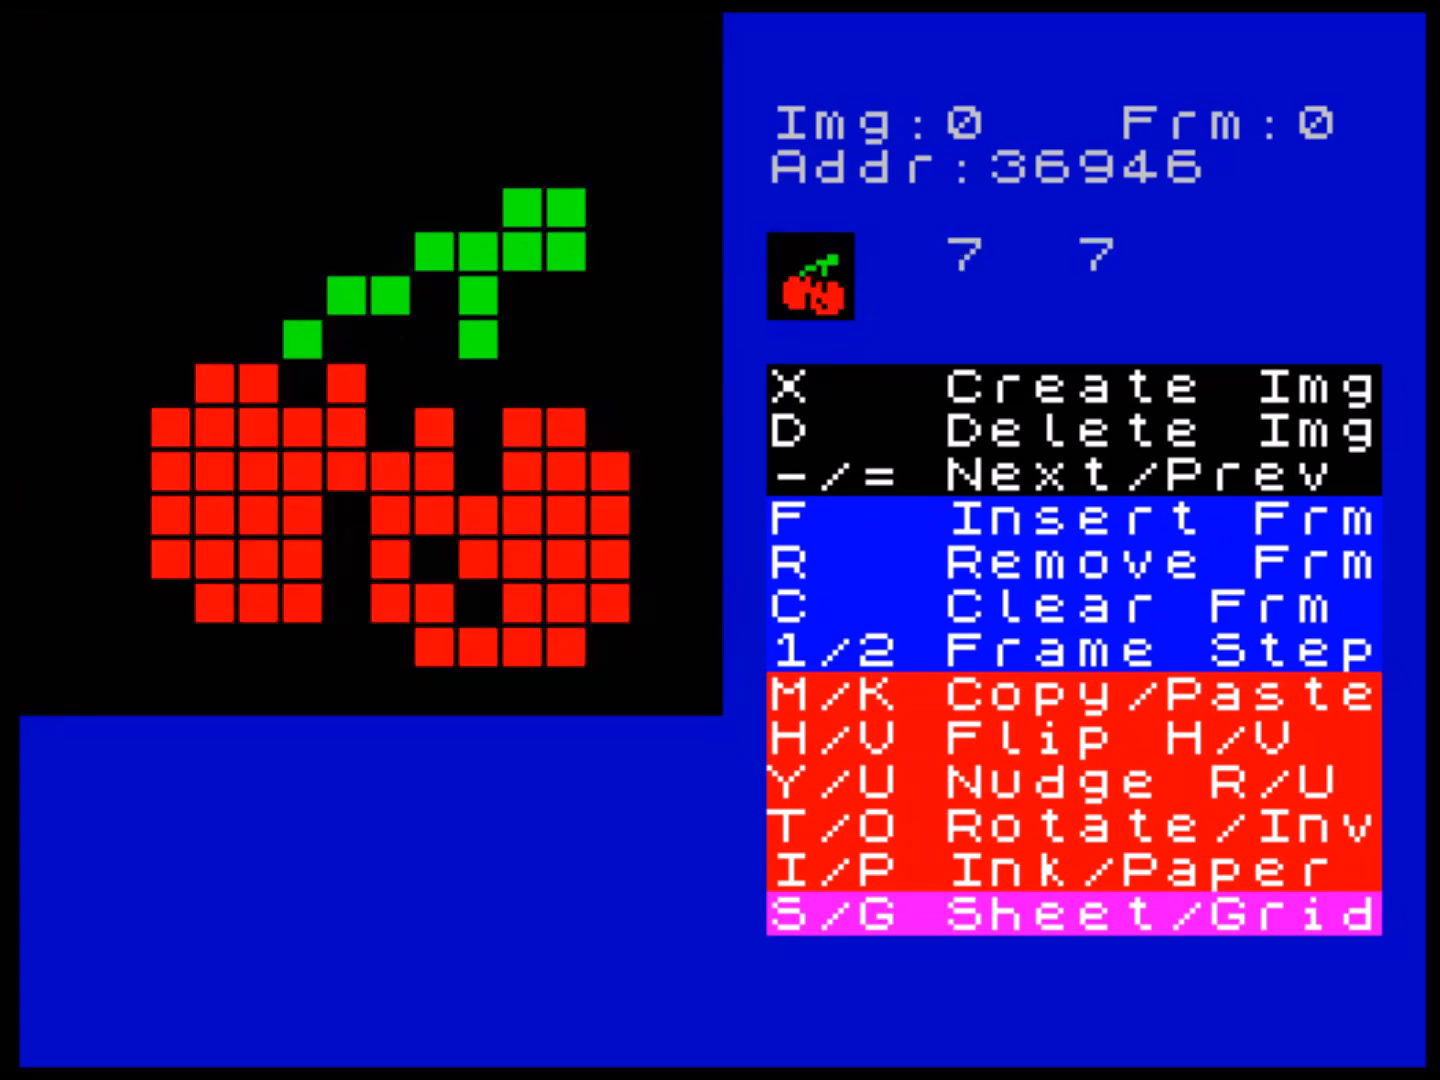
{"action": "key", "text": "i"}
{"action": "key", "text": "i"}
{"action": "key", "text": "i"}
{"action": "key", "text": "i"}
{"action": "key", "text": "i"}
{"action": "key", "text": "i"}
{"action": "key", "text": "i"}
{"action": "key", "text": "i"}
{"action": "key", "text": "i"}
{"action": "key", "text": "i"}
{"action": "key", "text": "i"}
{"action": "key", "text": "i"}
{"action": "key", "text": "i"}
{"action": "key", "text": "i"}
{"action": "key", "text": "i"}
{"action": "key", "text": "i"}
- Turn off the bright attribute of the lower-left cell containing the left cherry
{"action": "key", "text": "Up"}
{"action": "key", "text": "Down"}
{"action": "key", "text": "Down"}
{"action": "key", "text": "Left"}
{"action": "key", "text": "Left"}
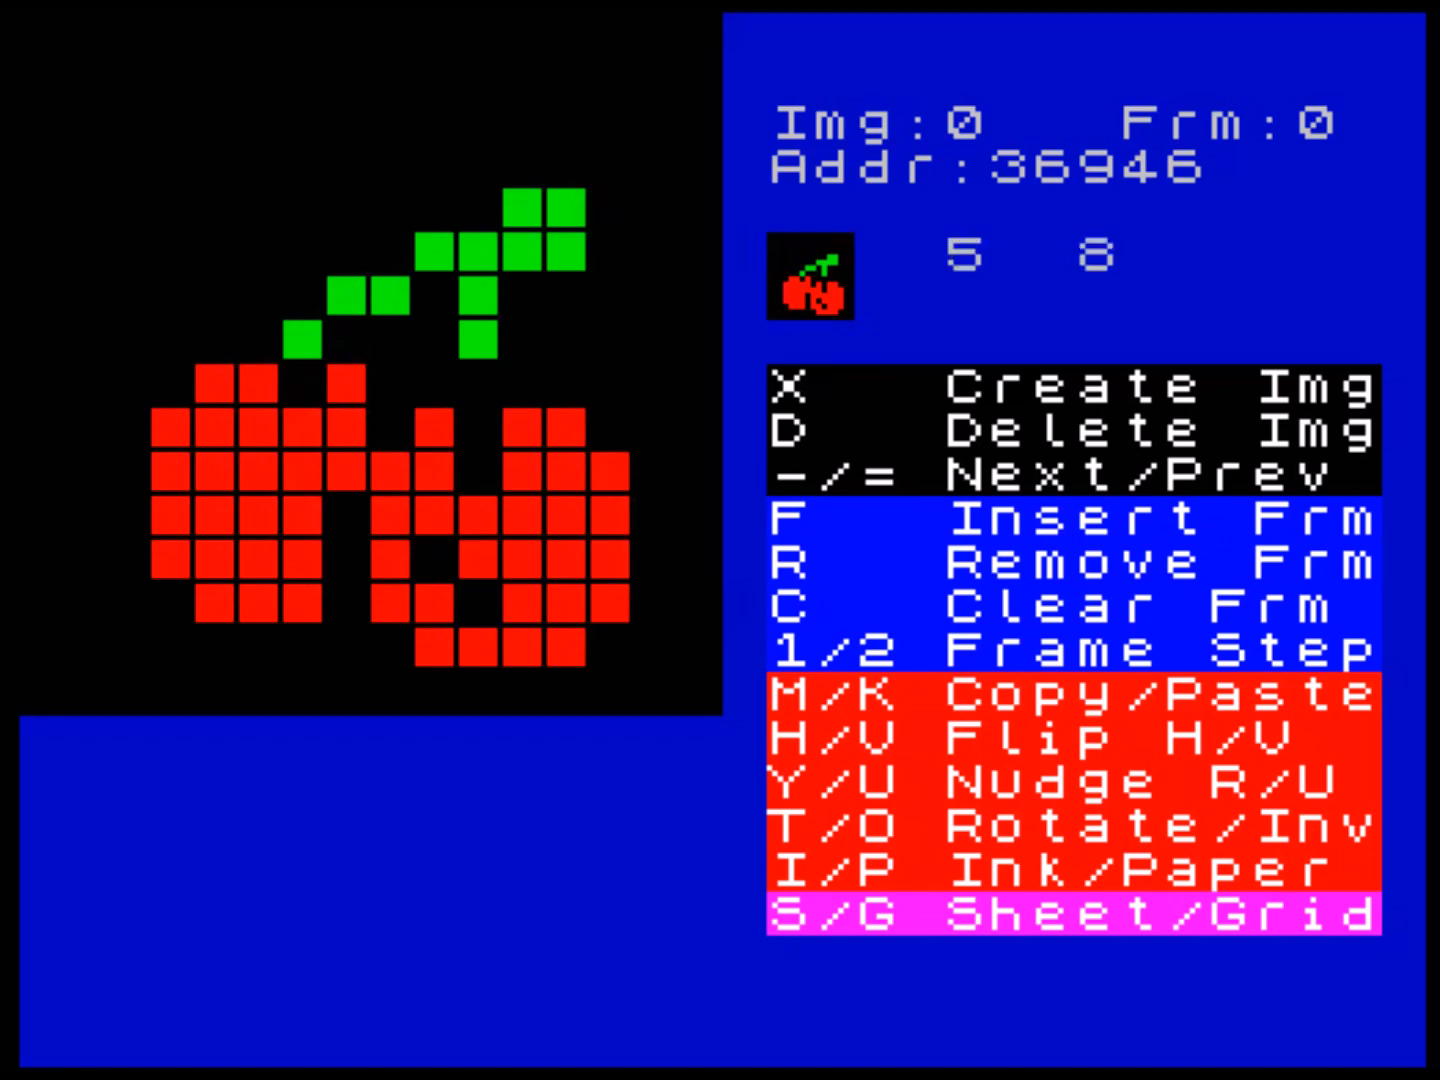
{"action": "key", "text": "b"}
- Turn off the bright attribute of the upper-left cell containing the start of the stem
{"action": "key", "text": "Up"}
{"action": "key", "text": "Right"}
{"action": "key", "text": "Up"}
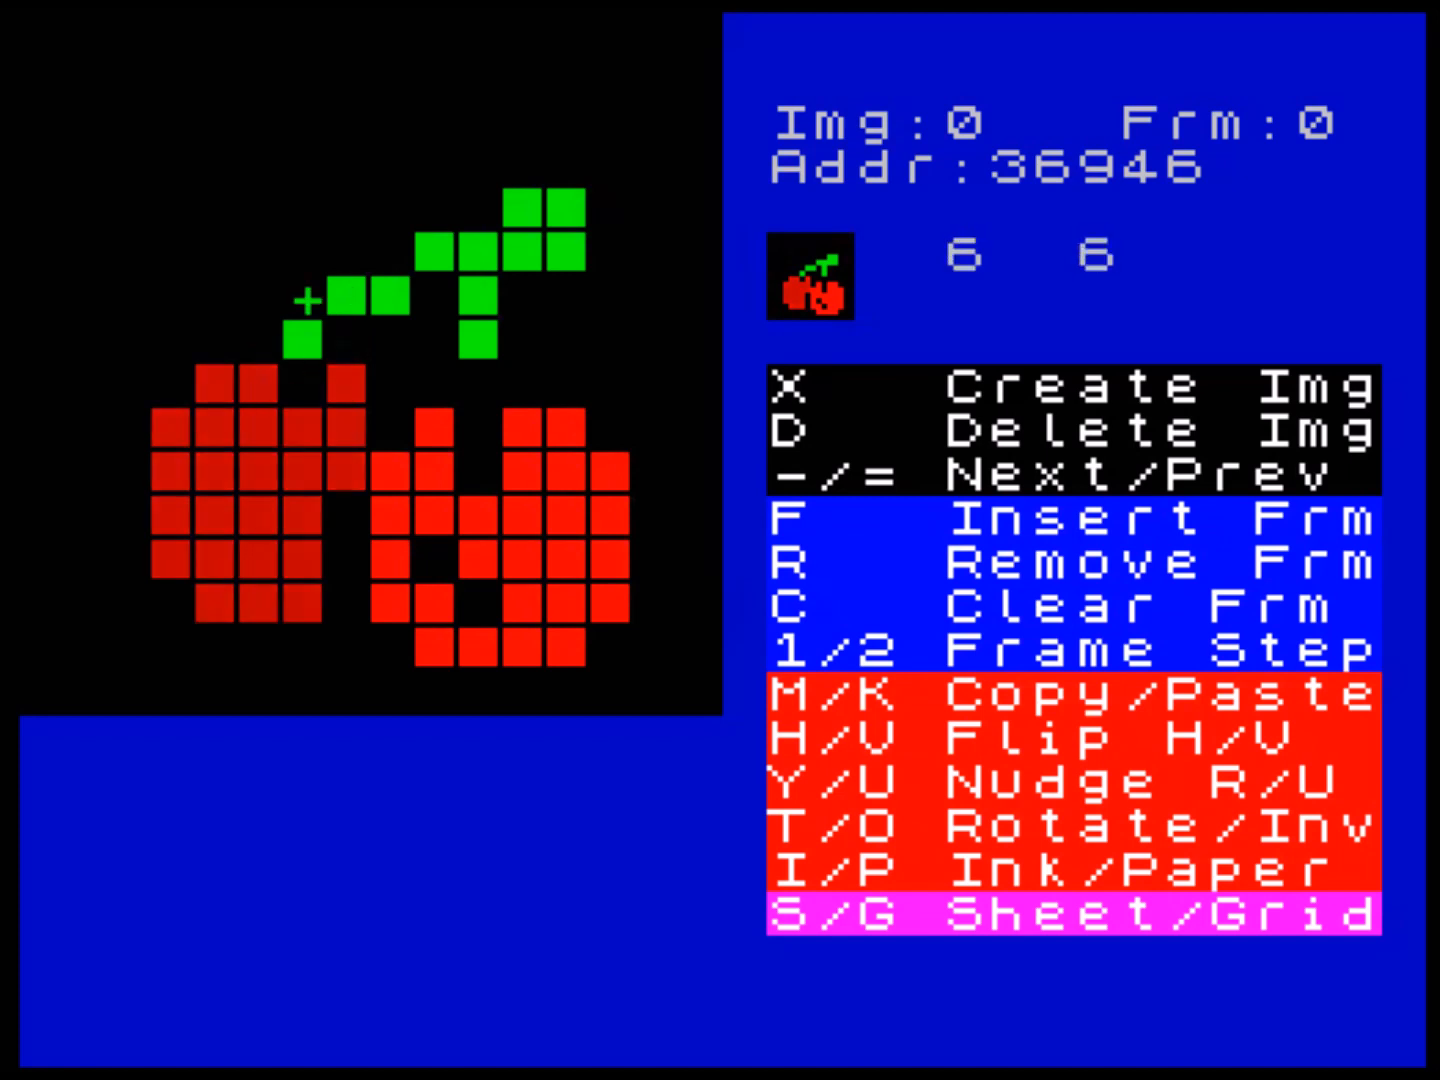
{"action": "key", "text": "b"}
{"action": "key", "text": "Up"}
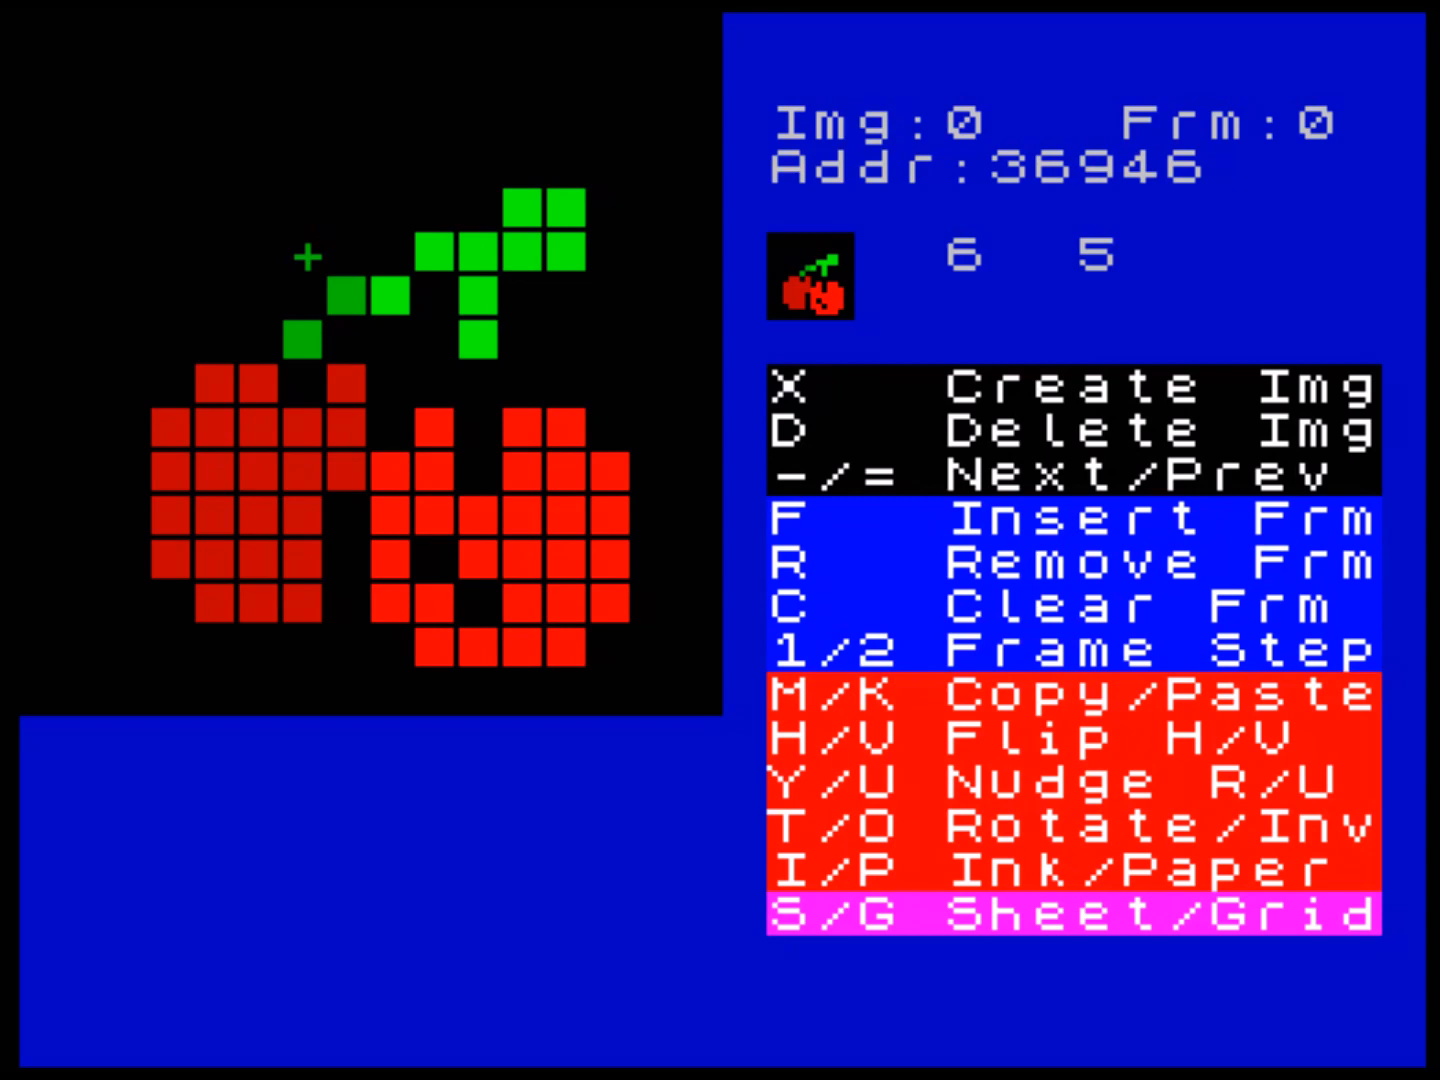
- Leave the sprite editor, open the Blocks editor and add empty blocks up to block 4
{"action": "key", "text": "Escape"}
{"action": "key", "text": "c"}
{"action": "key", "text": "Escape"}
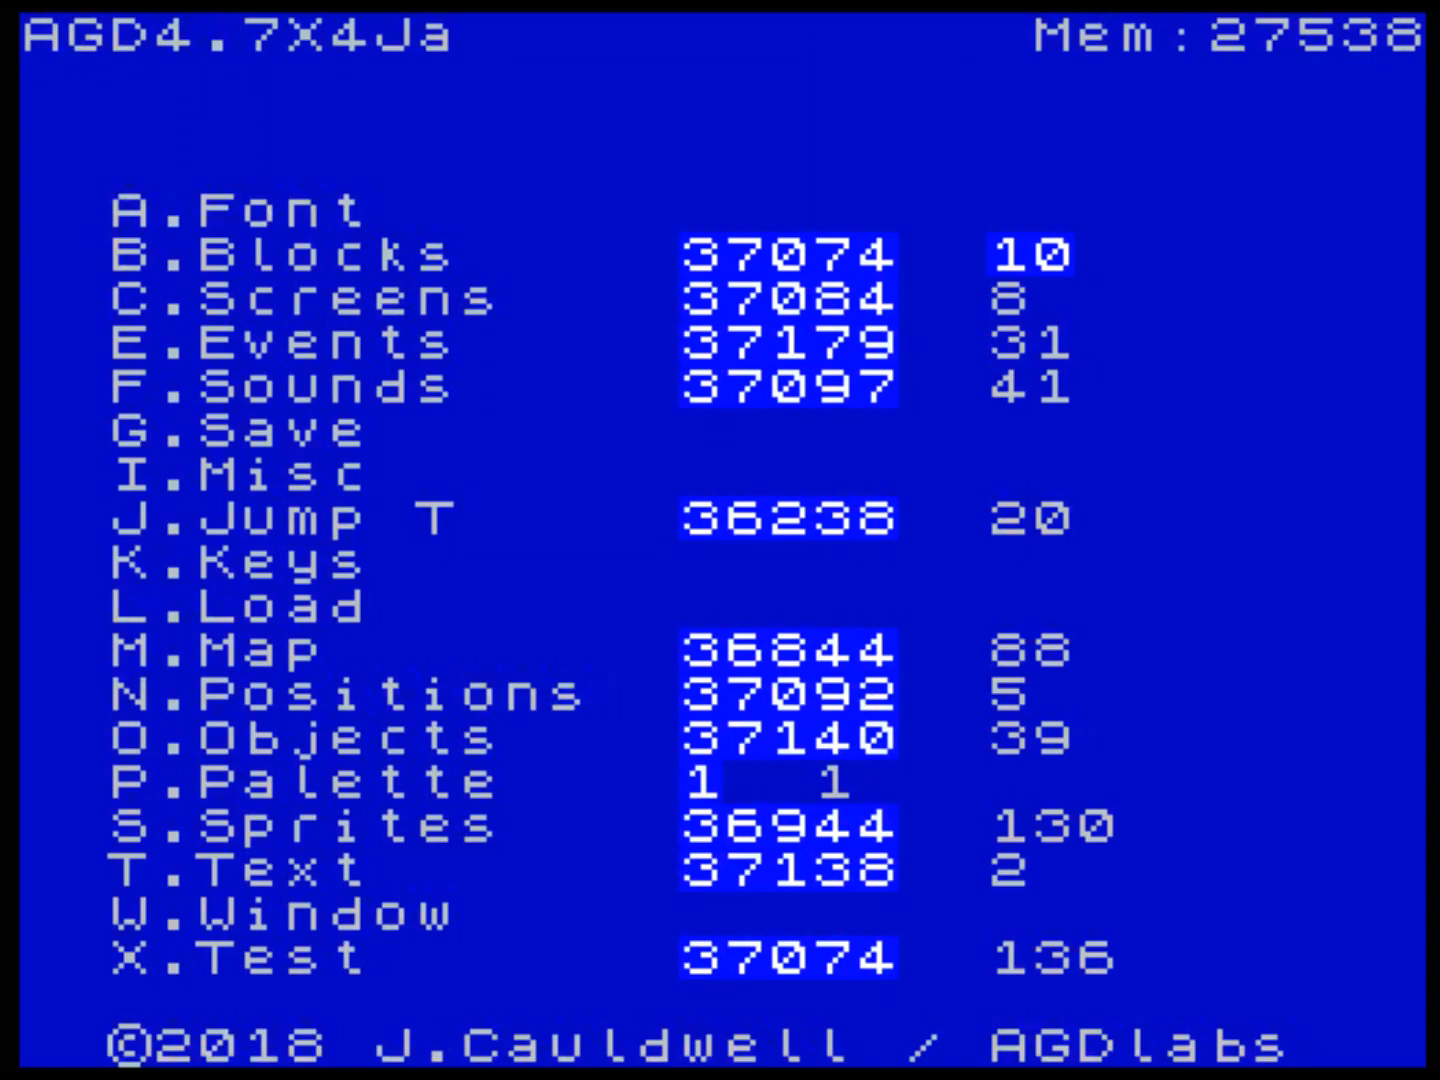
{"action": "key", "text": "b"}
{"action": "key", "text": "period"}
{"action": "key", "text": "period"}
{"action": "key", "text": "period"}
{"action": "key", "text": "period"}
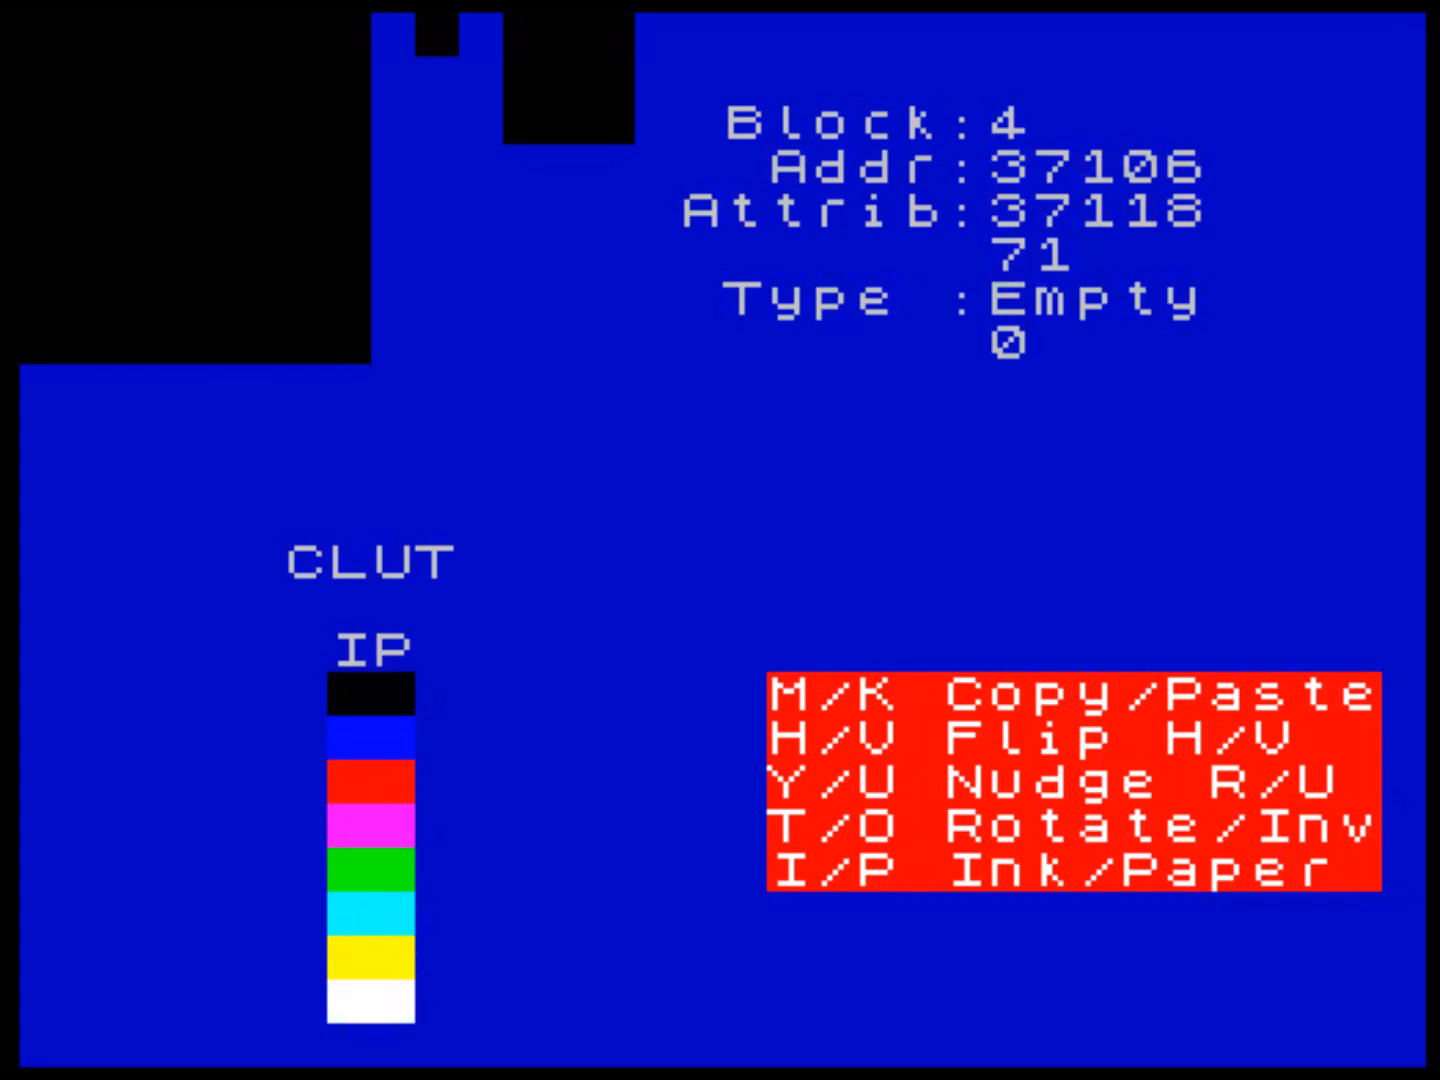
- Paste the copied upper-left stem cell into block 1 and return to the main menu
{"action": "key", "text": "comma"}
{"action": "key", "text": "comma"}
{"action": "key", "text": "comma"}
{"action": "key", "text": "comma"}
{"action": "key", "text": "comma"}
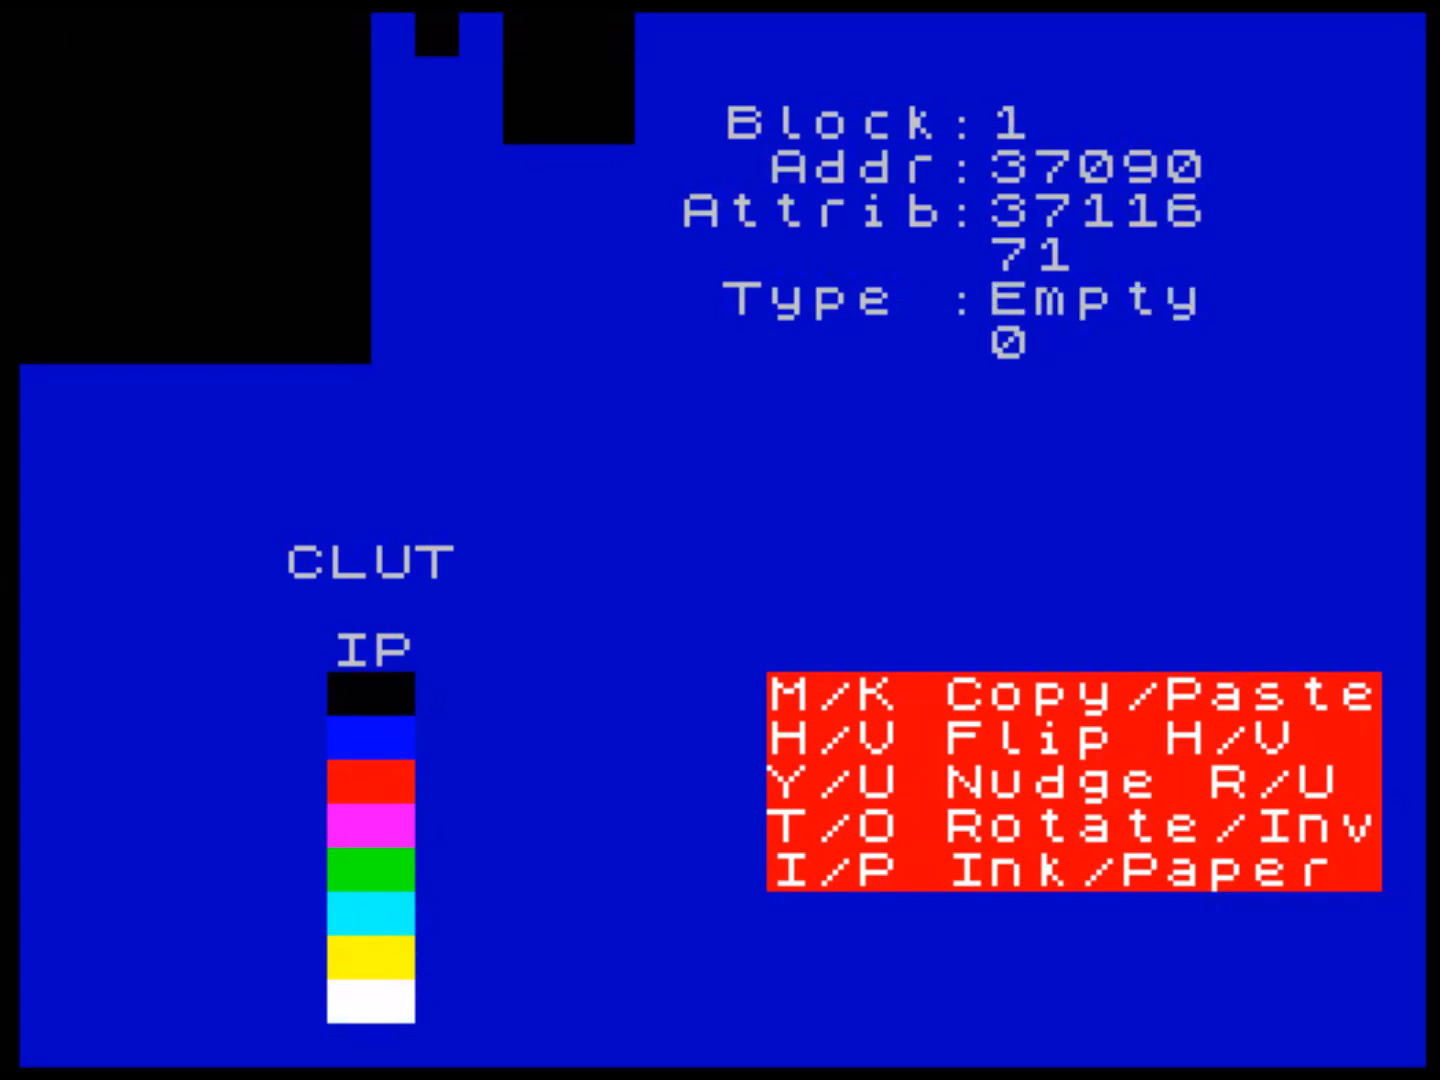
{"action": "key", "text": "period"}
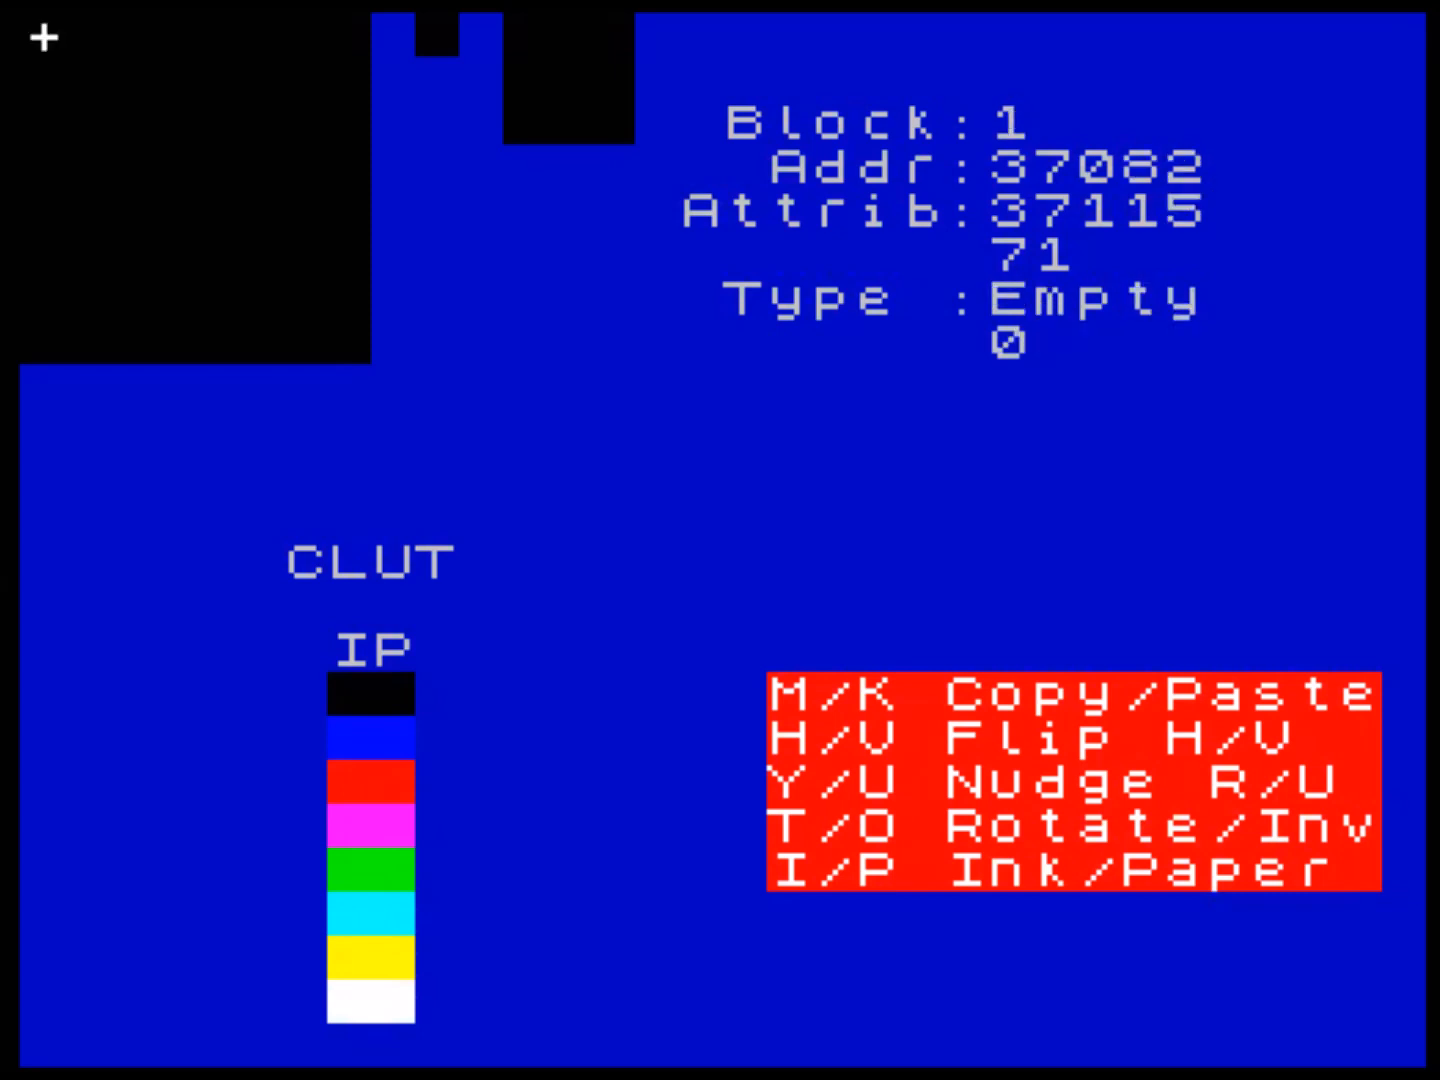
{"action": "key", "text": "k"}
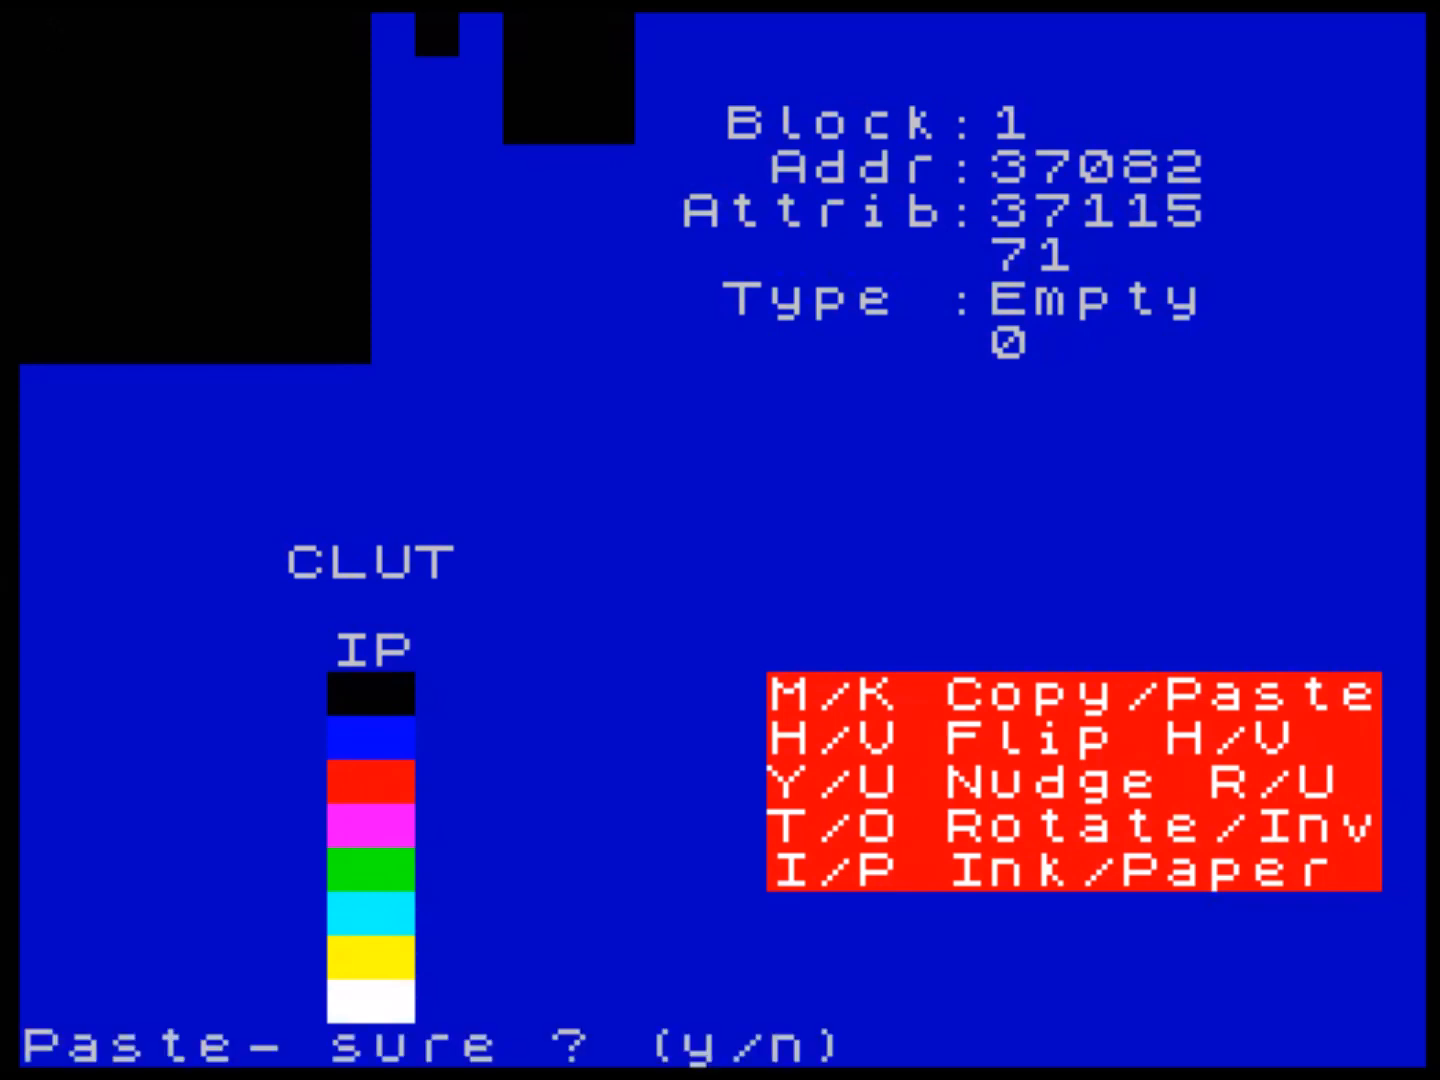
{"action": "key", "text": "y"}
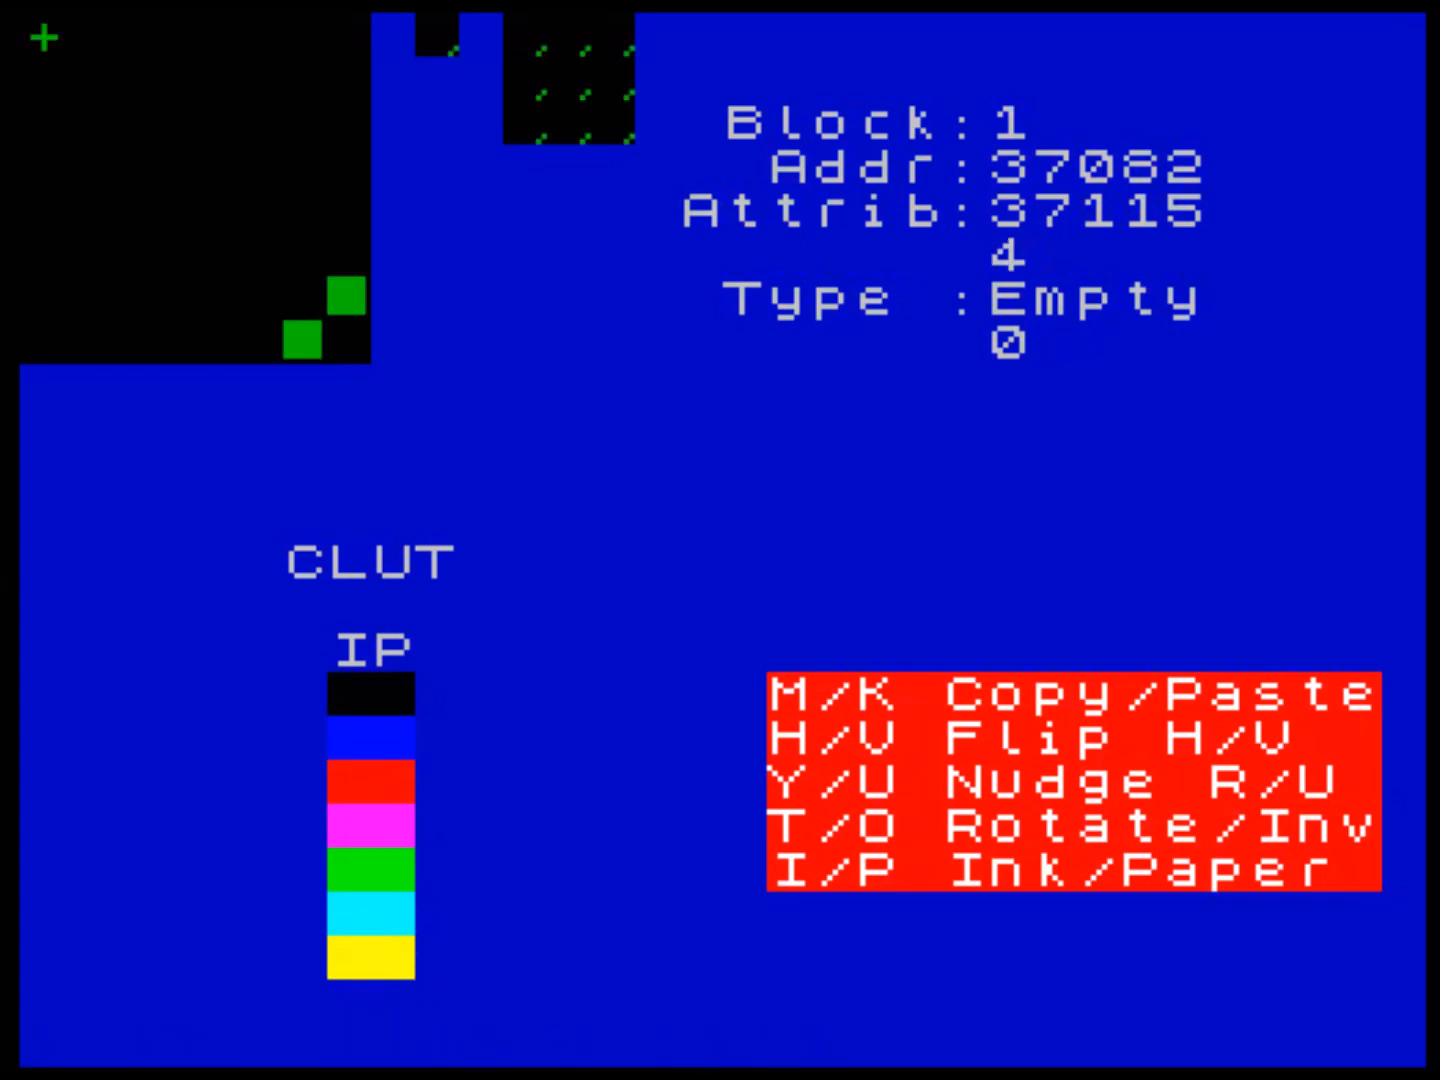
{"action": "key", "text": "x"}
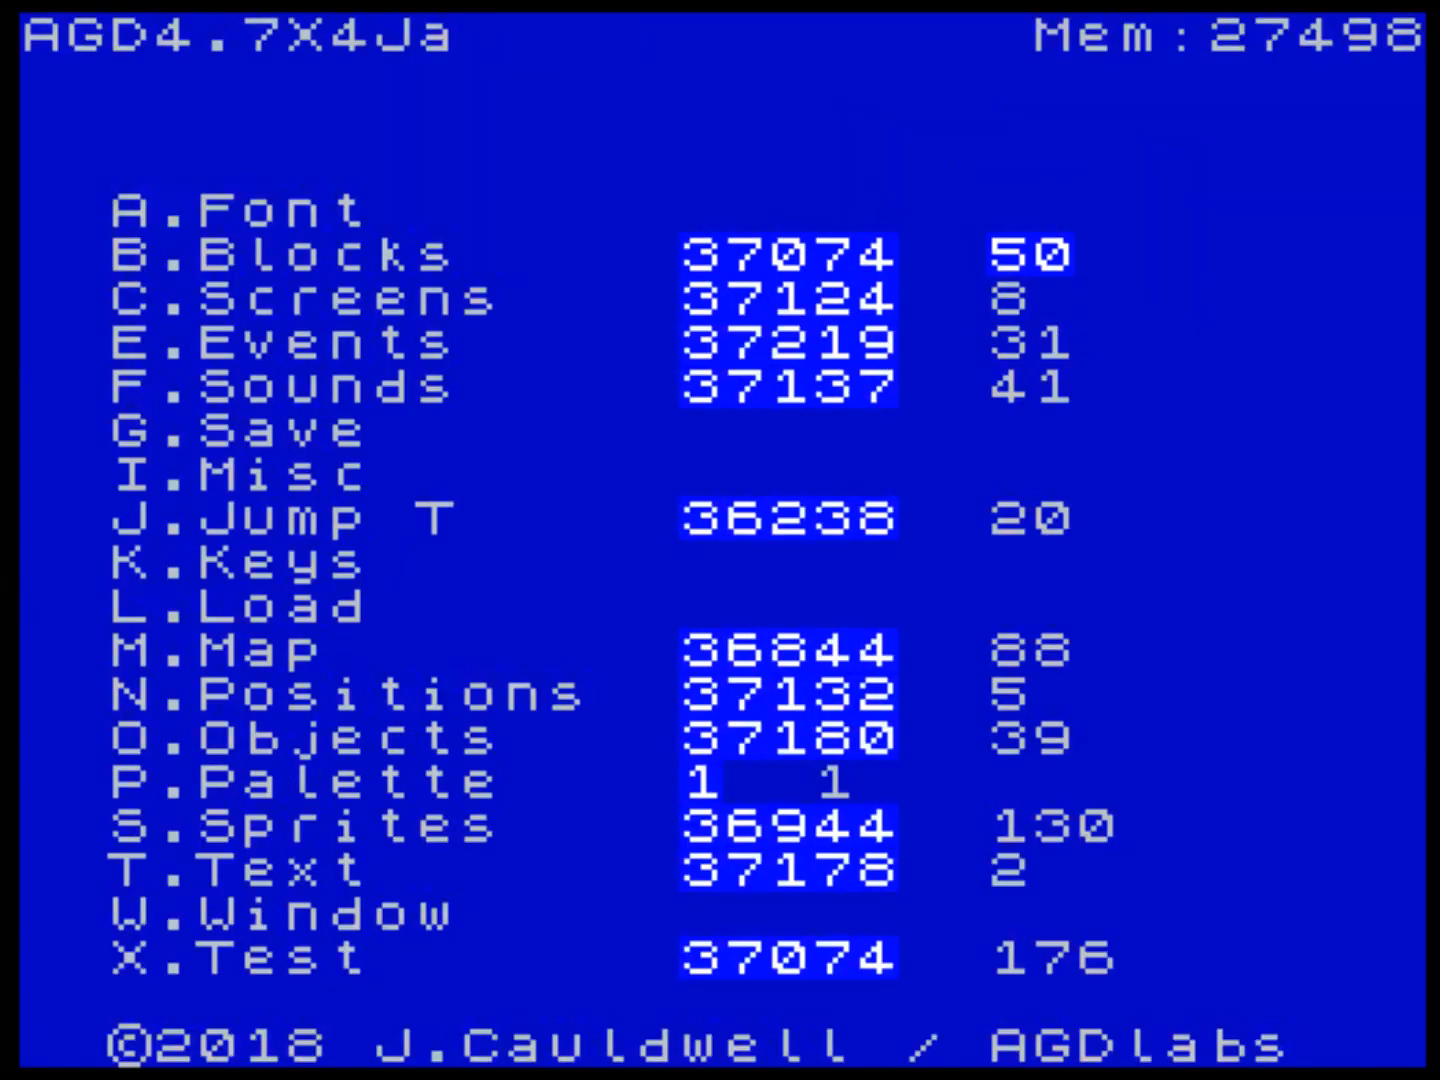
- Open the Screens editor and place block 1, the stem start, at position 6, 6 on screen 0
{"action": "key", "text": "c"}
{"action": "key", "text": "Right"}
{"action": "key", "text": "Right"}
{"action": "key", "text": "Right"}
{"action": "key", "text": "Right"}
{"action": "key", "text": "Right"}
{"action": "key", "text": "Down"}
{"action": "key", "text": "Down"}
{"action": "key", "text": "space"}
- Place block 2, the left cherry, directly below the stem start and block 3, the upper stem, directly to its right
{"action": "key", "text": "Down"}
{"action": "key", "text": "n"}
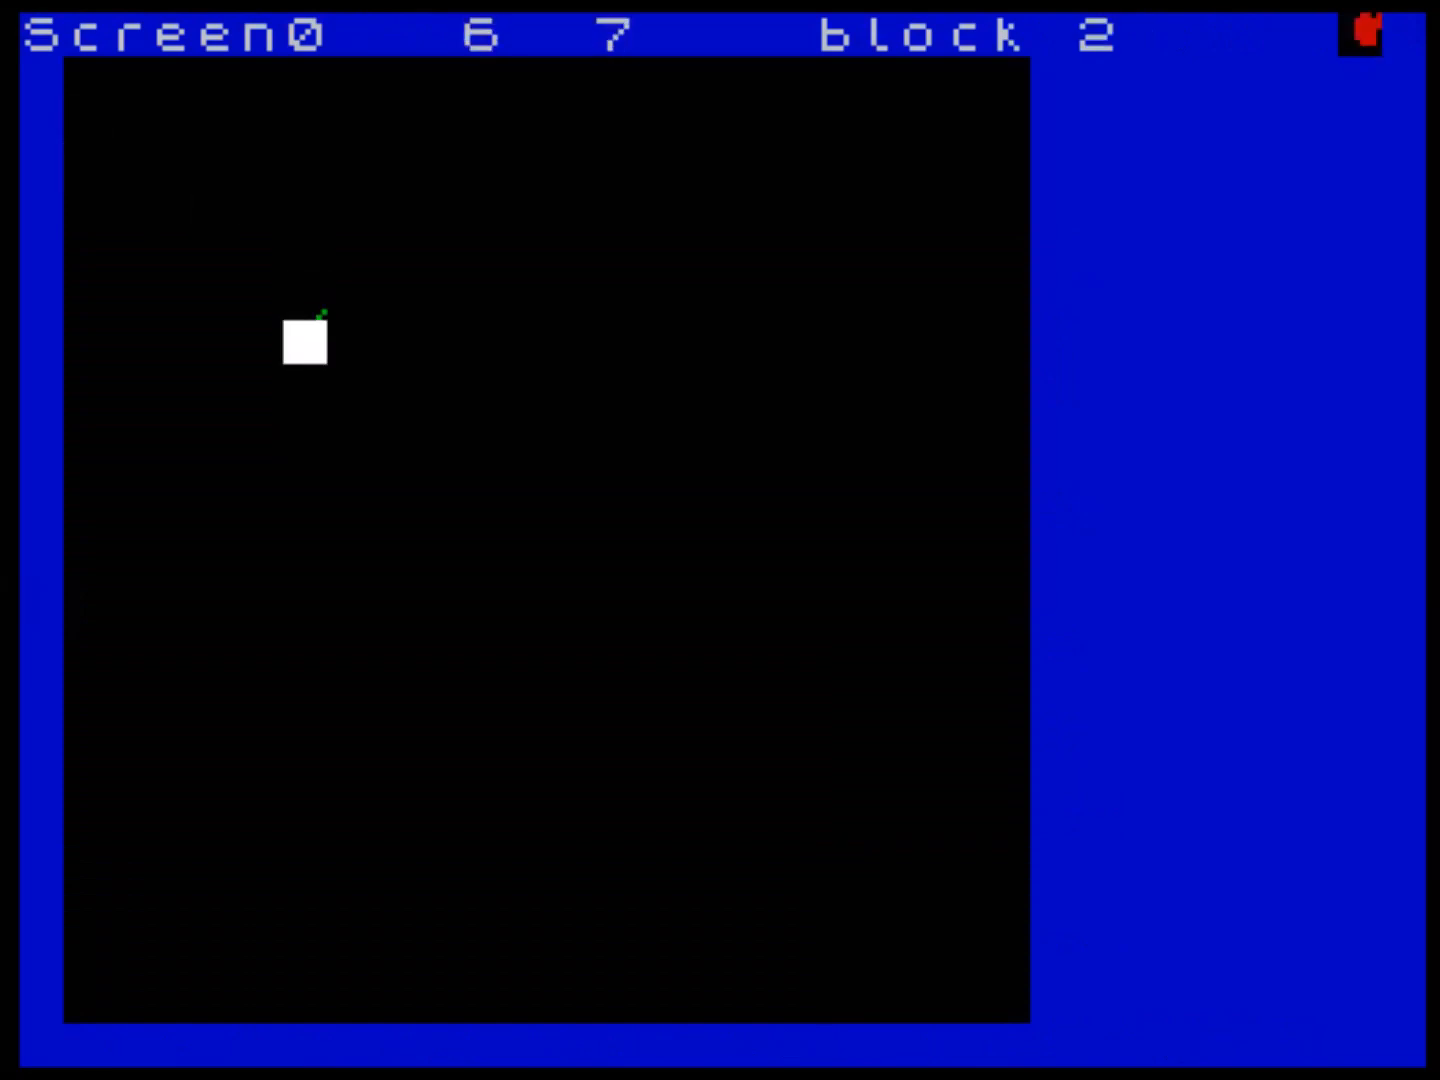
{"action": "key", "text": "space"}
{"action": "key", "text": "Right"}
{"action": "key", "text": "Up"}
{"action": "key", "text": "n"}
{"action": "key", "text": "space"}
- Place block 4, the right cherry, at position 7, 7 to complete the cherry and return to the main menu
{"action": "key", "text": "Down"}
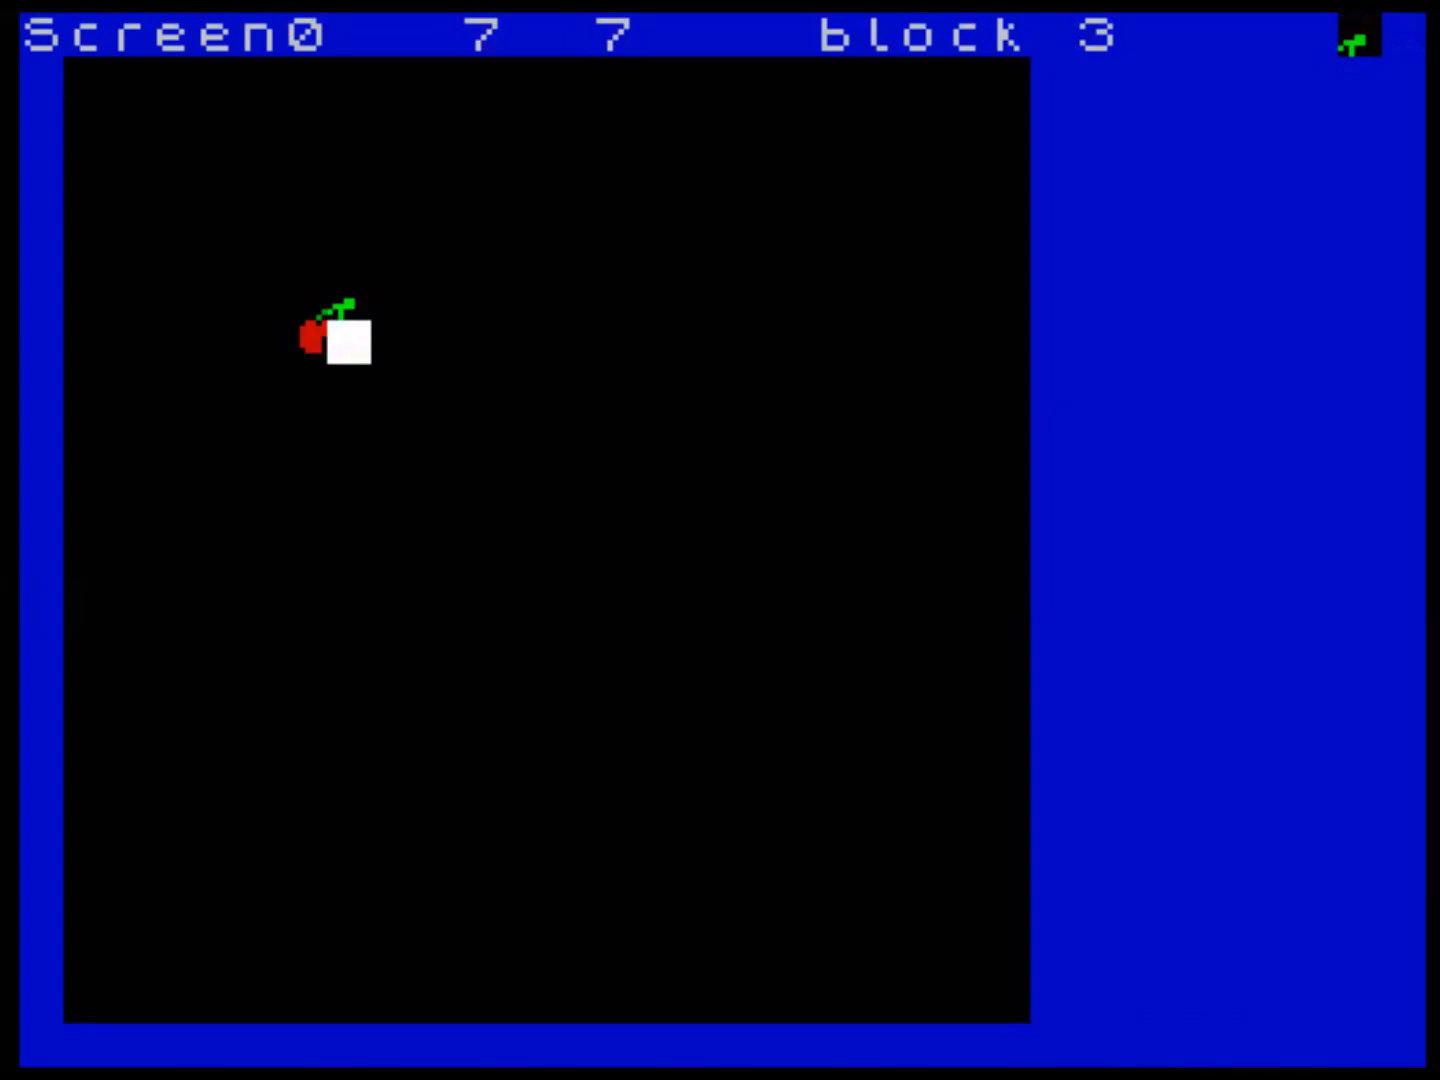
{"action": "key", "text": "n"}
{"action": "key", "text": "space"}
{"action": "key", "text": "Right"}
{"action": "key", "text": "Right"}
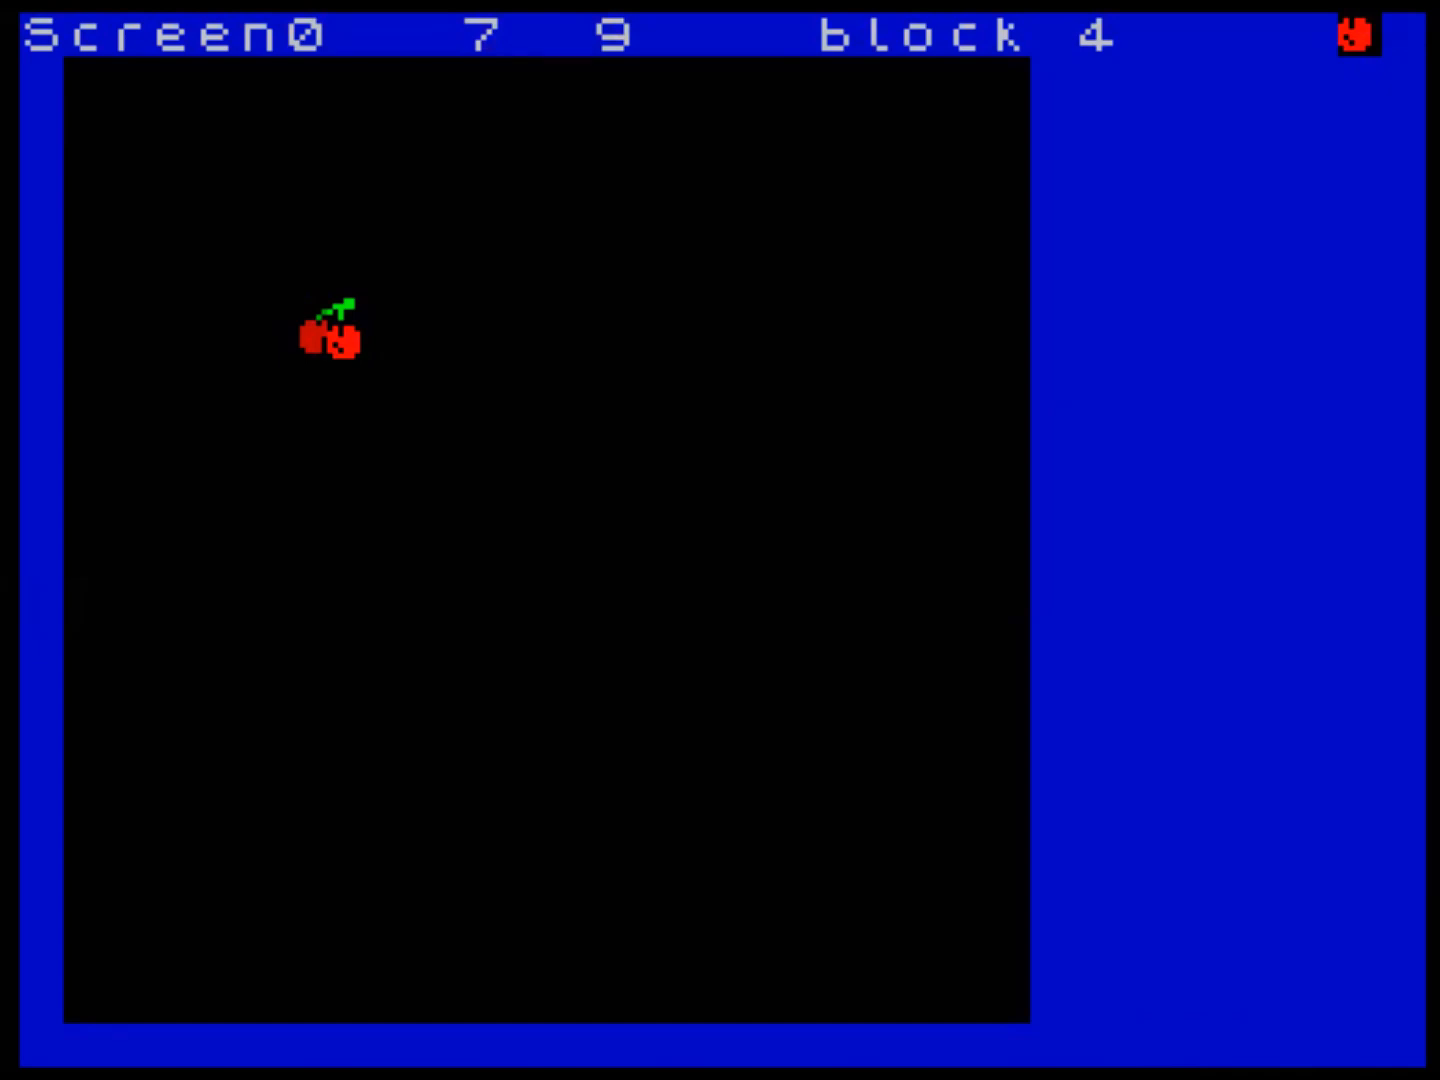
{"action": "key", "text": "Return"}
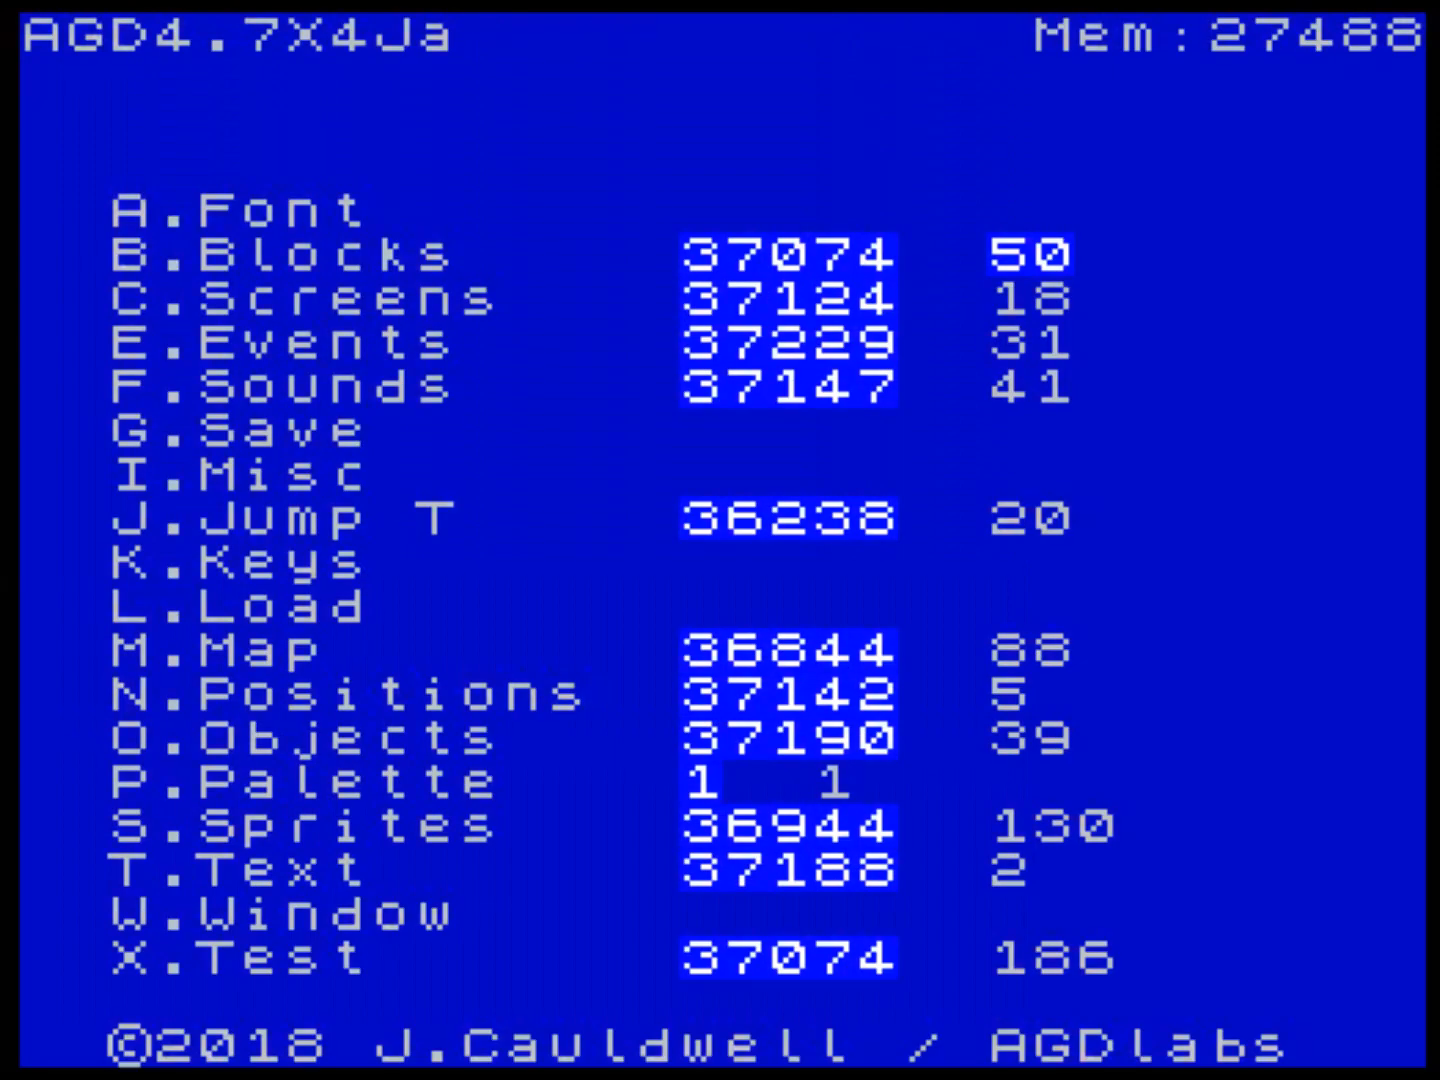